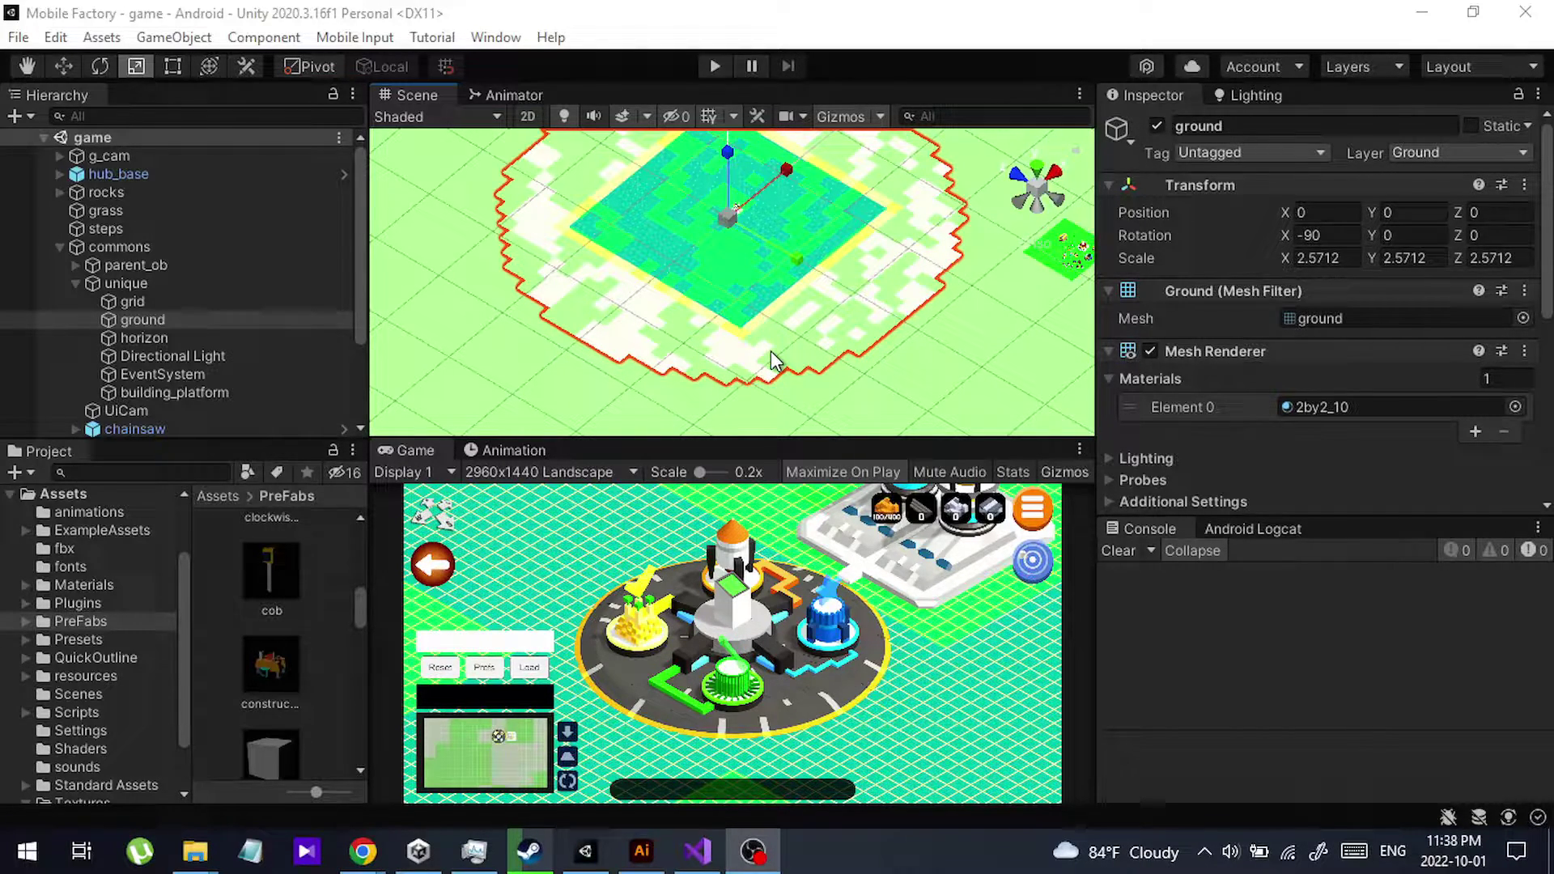
- Maximize the Scene view and examine how the ground renders at near and far zoom levels
scroll(771, 352, "down", 6)
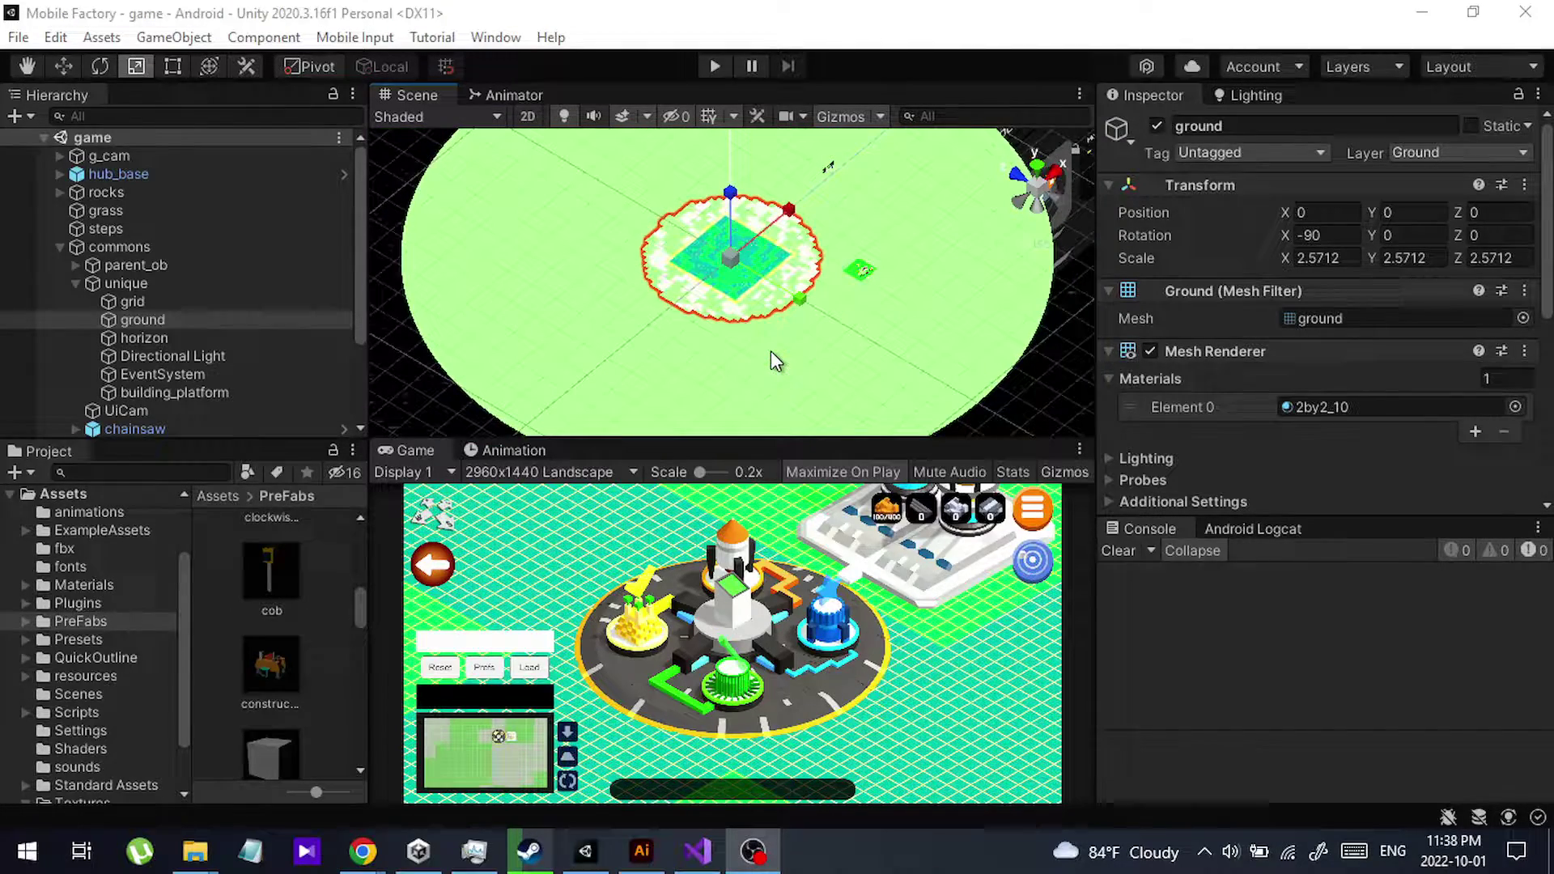
scroll(769, 356, "up", 3)
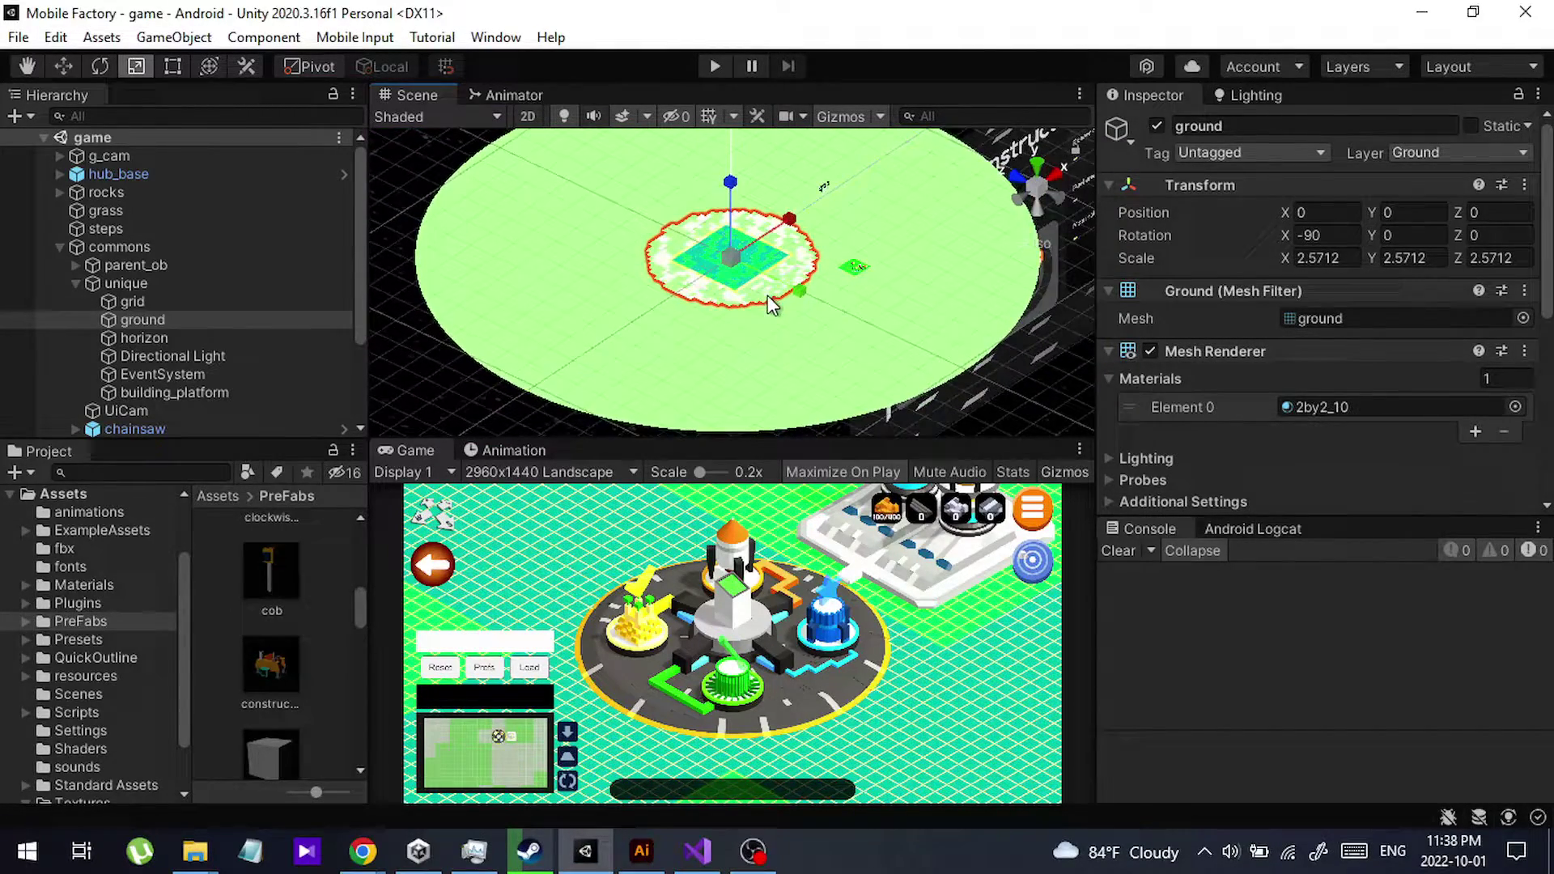
scroll(769, 305, "down", 2)
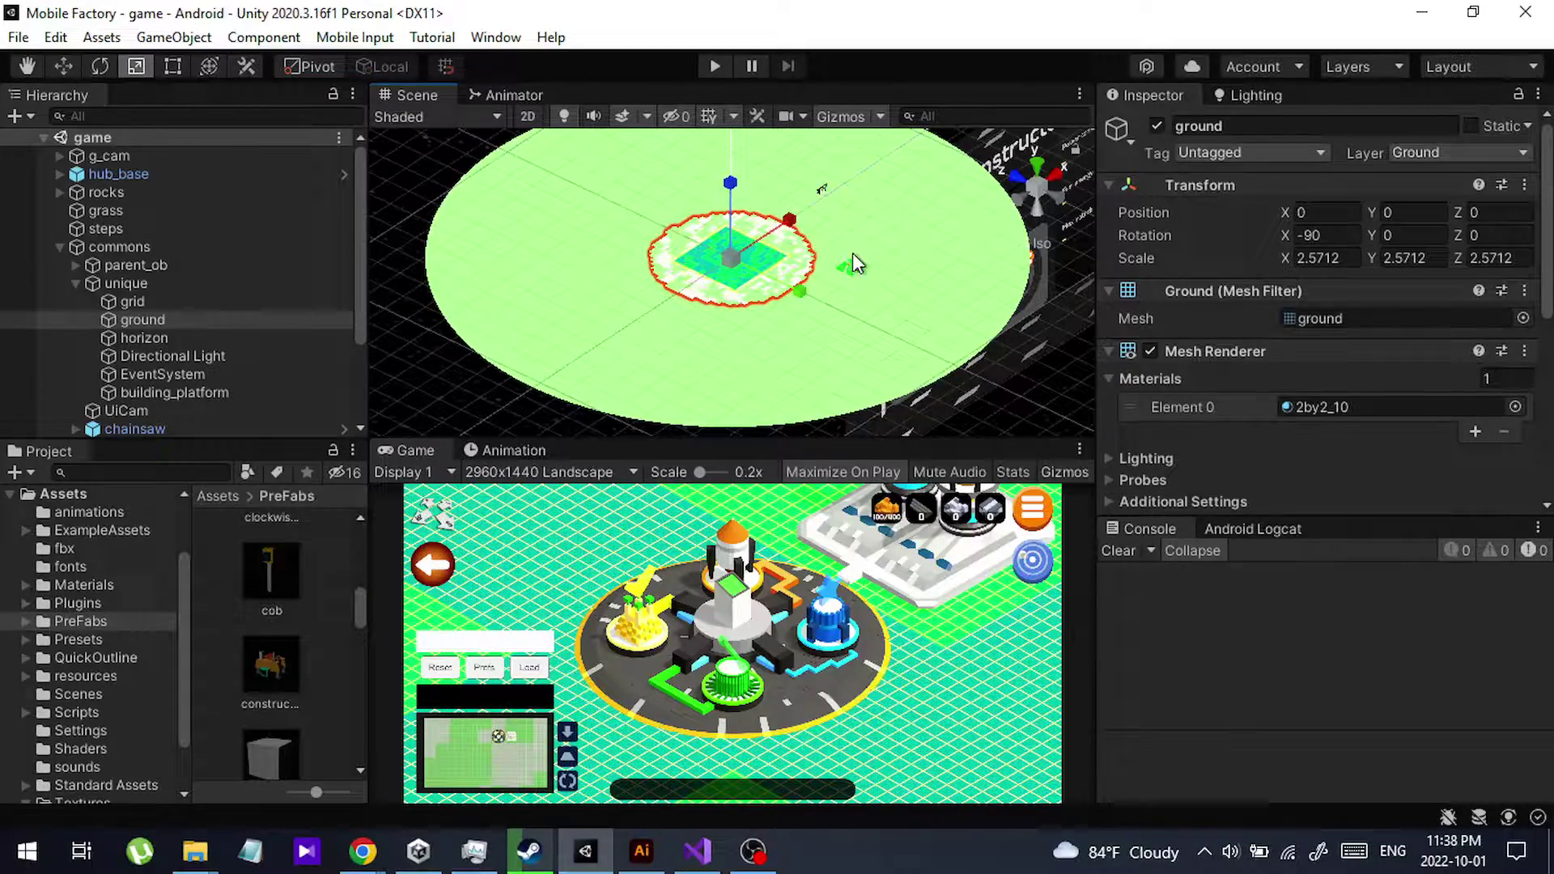
key("shift+space")
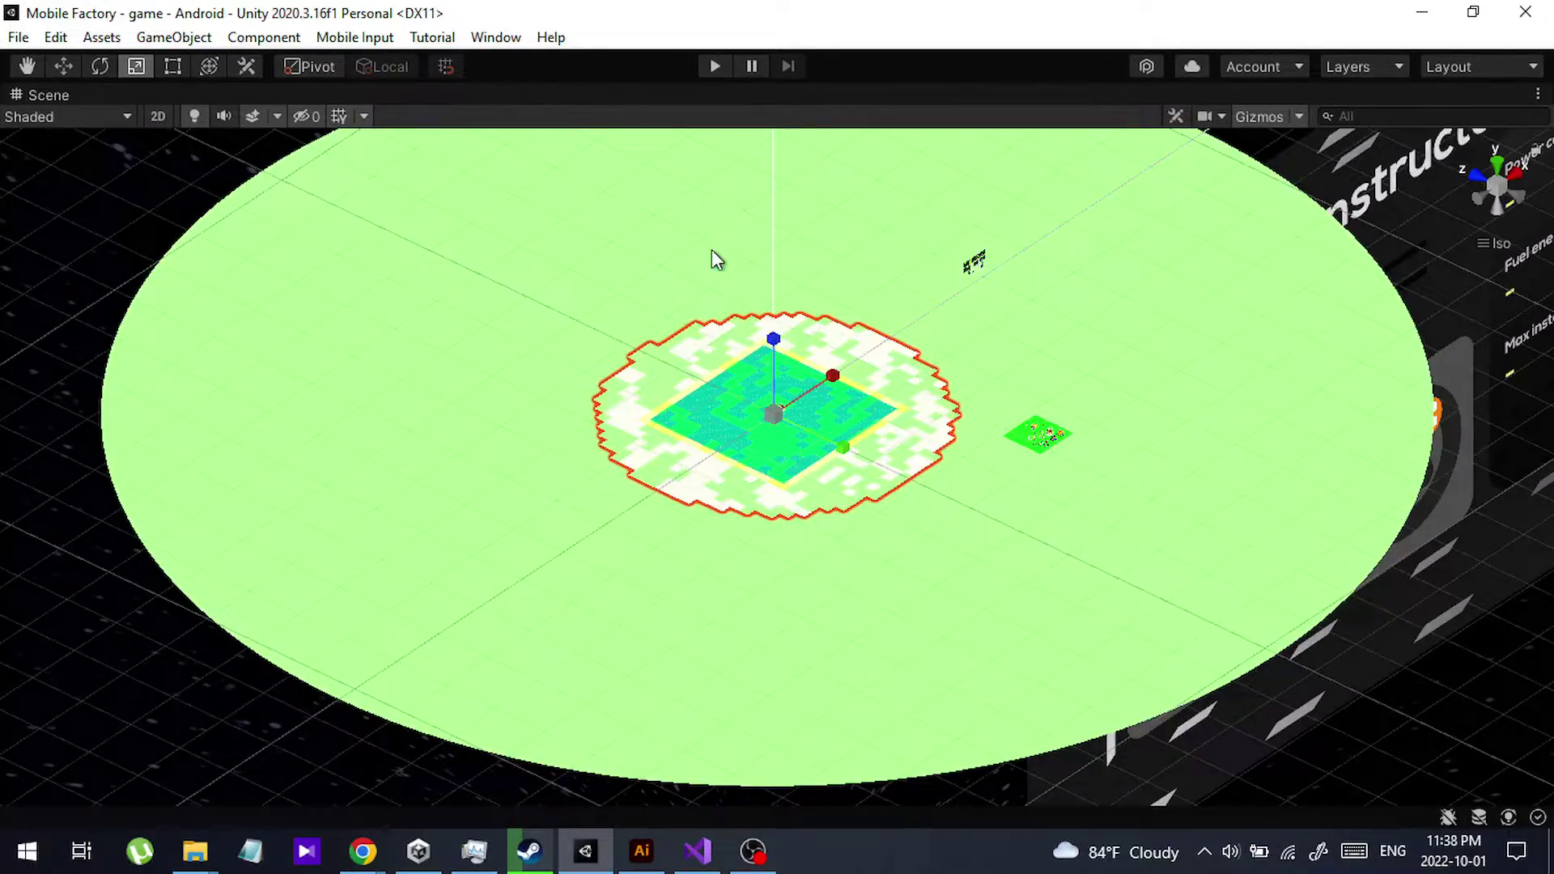
scroll(809, 470, "down", 1)
scroll(809, 565, "up", 4)
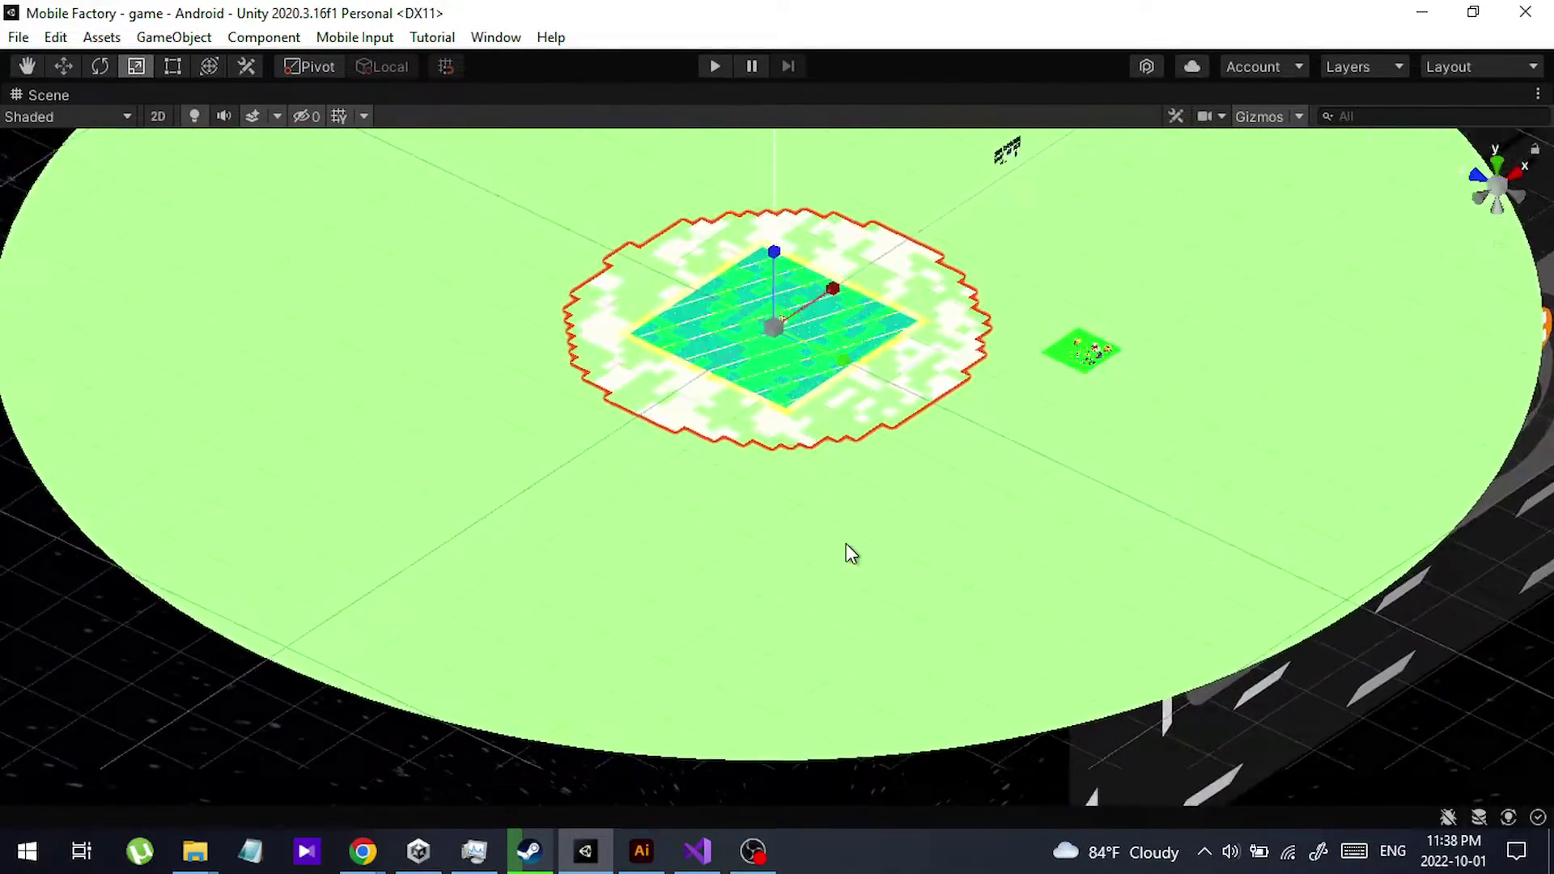
scroll(846, 543, "up", 8)
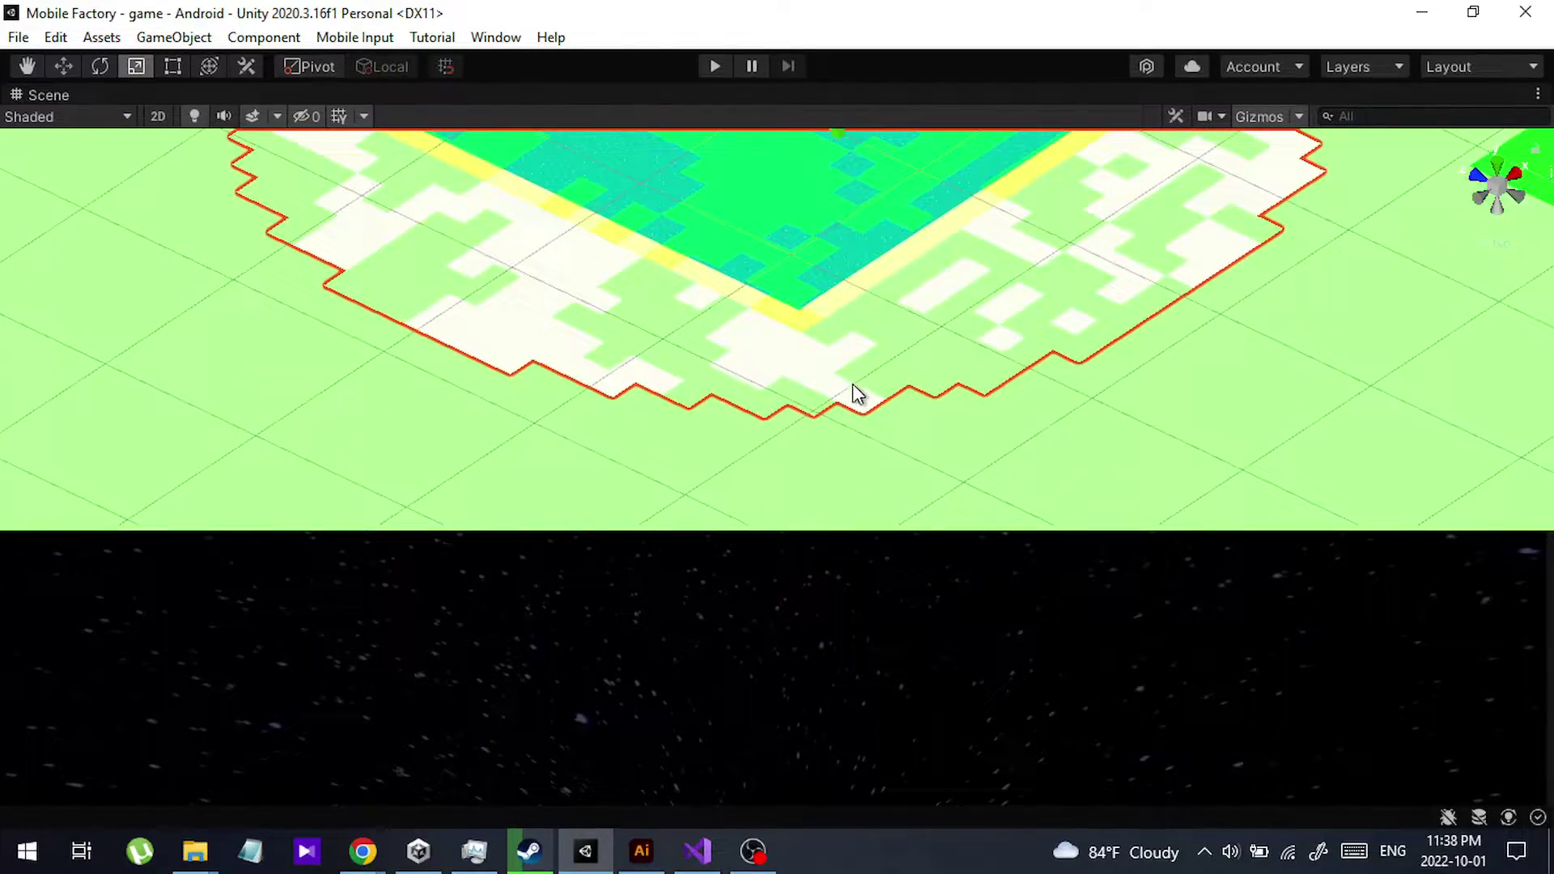
middle_click_drag(852, 383, 827, 501)
scroll(827, 502, "up", 4)
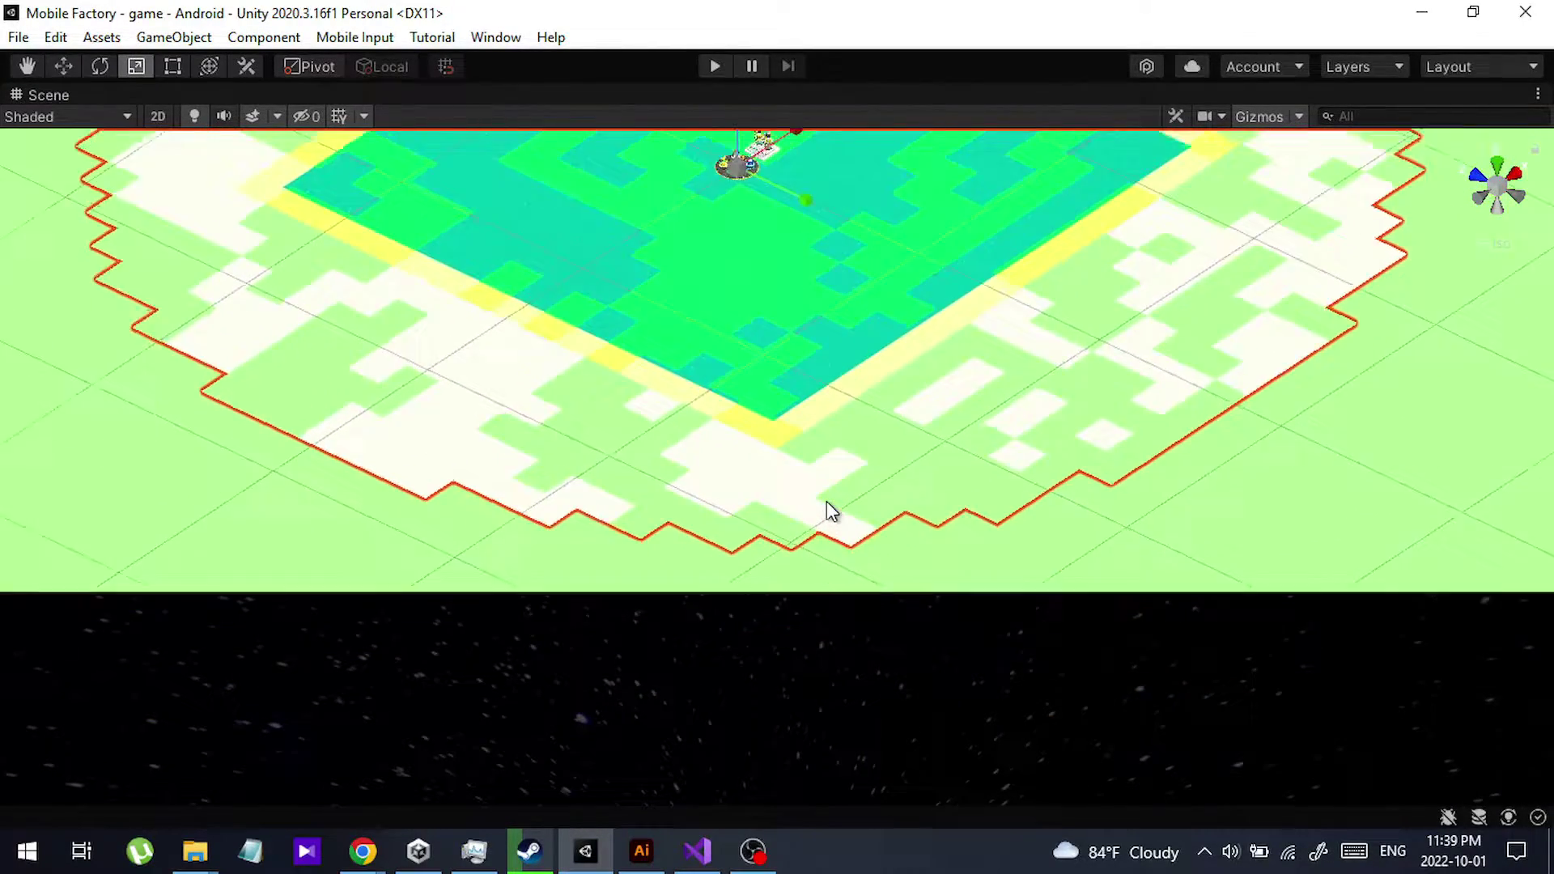
scroll(827, 501, "down", 8)
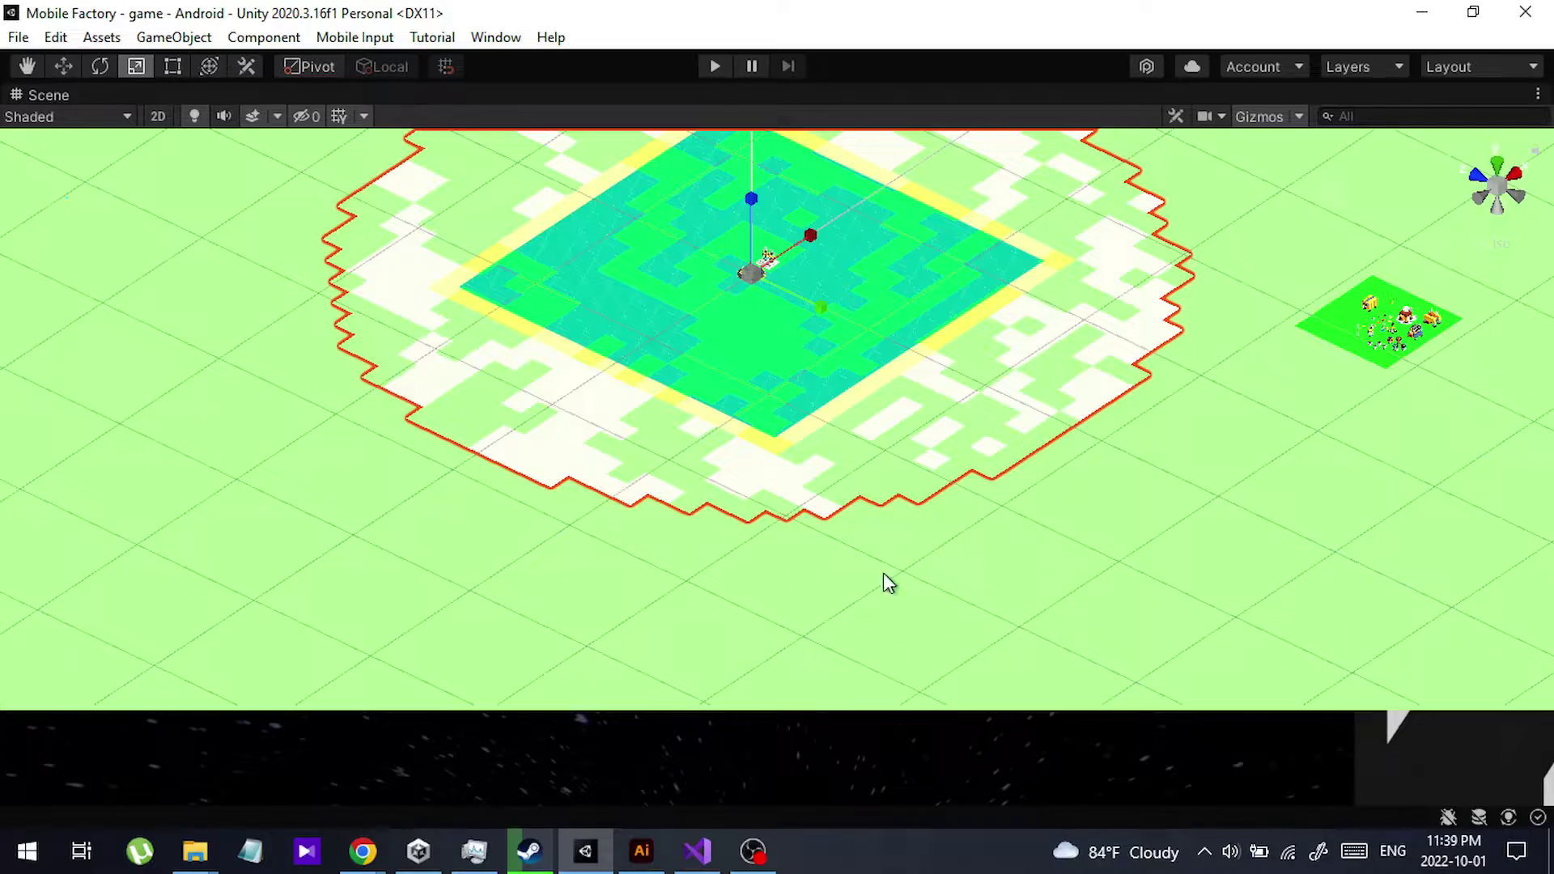
scroll(784, 441, "up", 10)
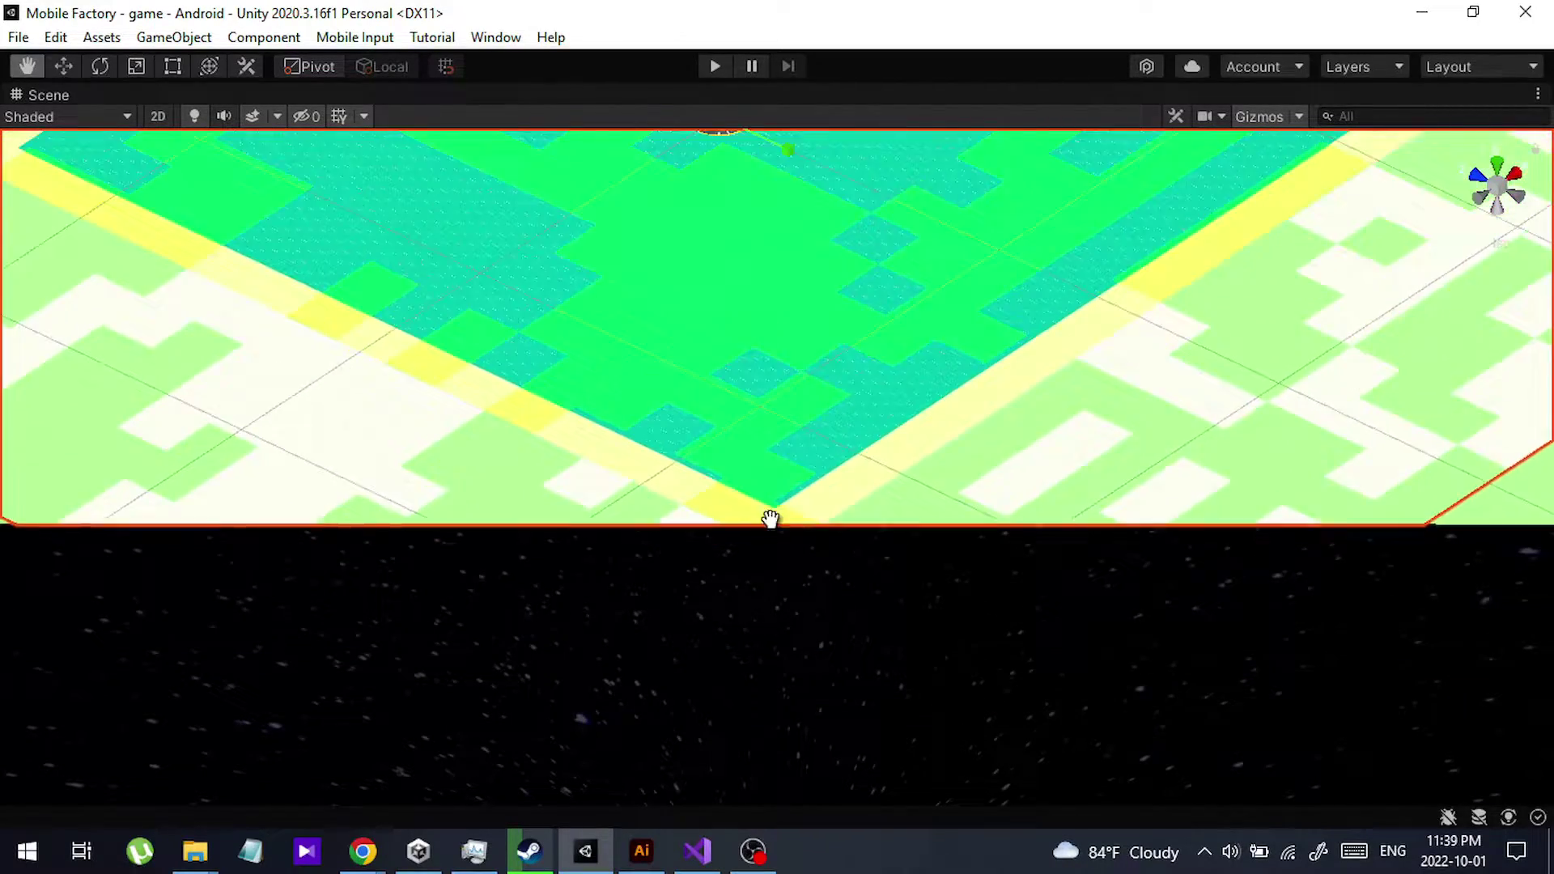
scroll(770, 548, "down", 10)
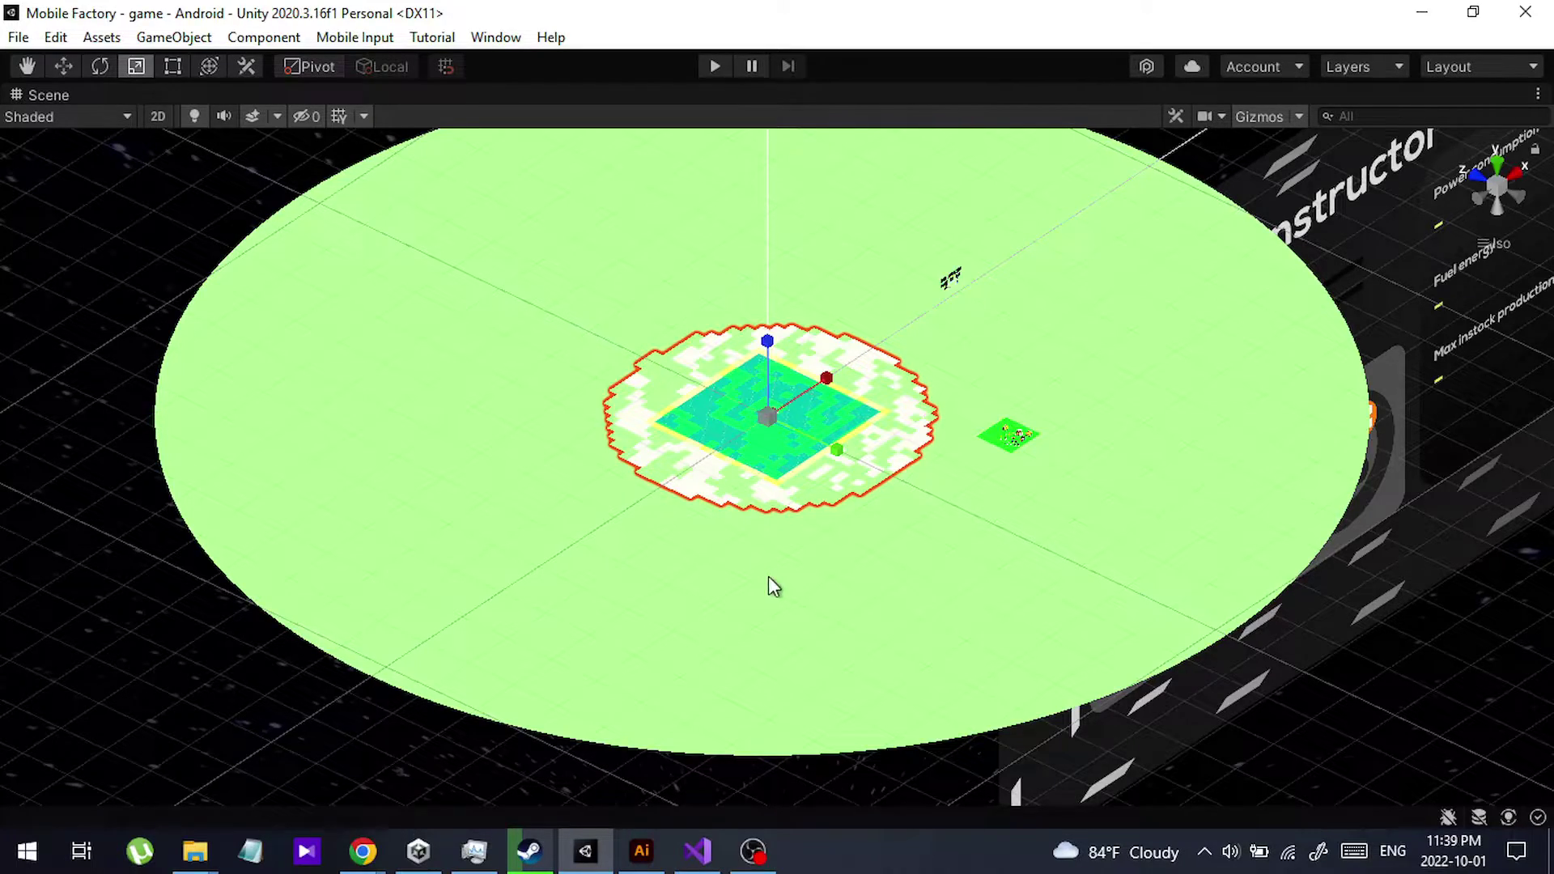
- Examine the clipping of the ground and horizon disc from different zoom distances and a steeper viewing angle
scroll(798, 475, "up", 8)
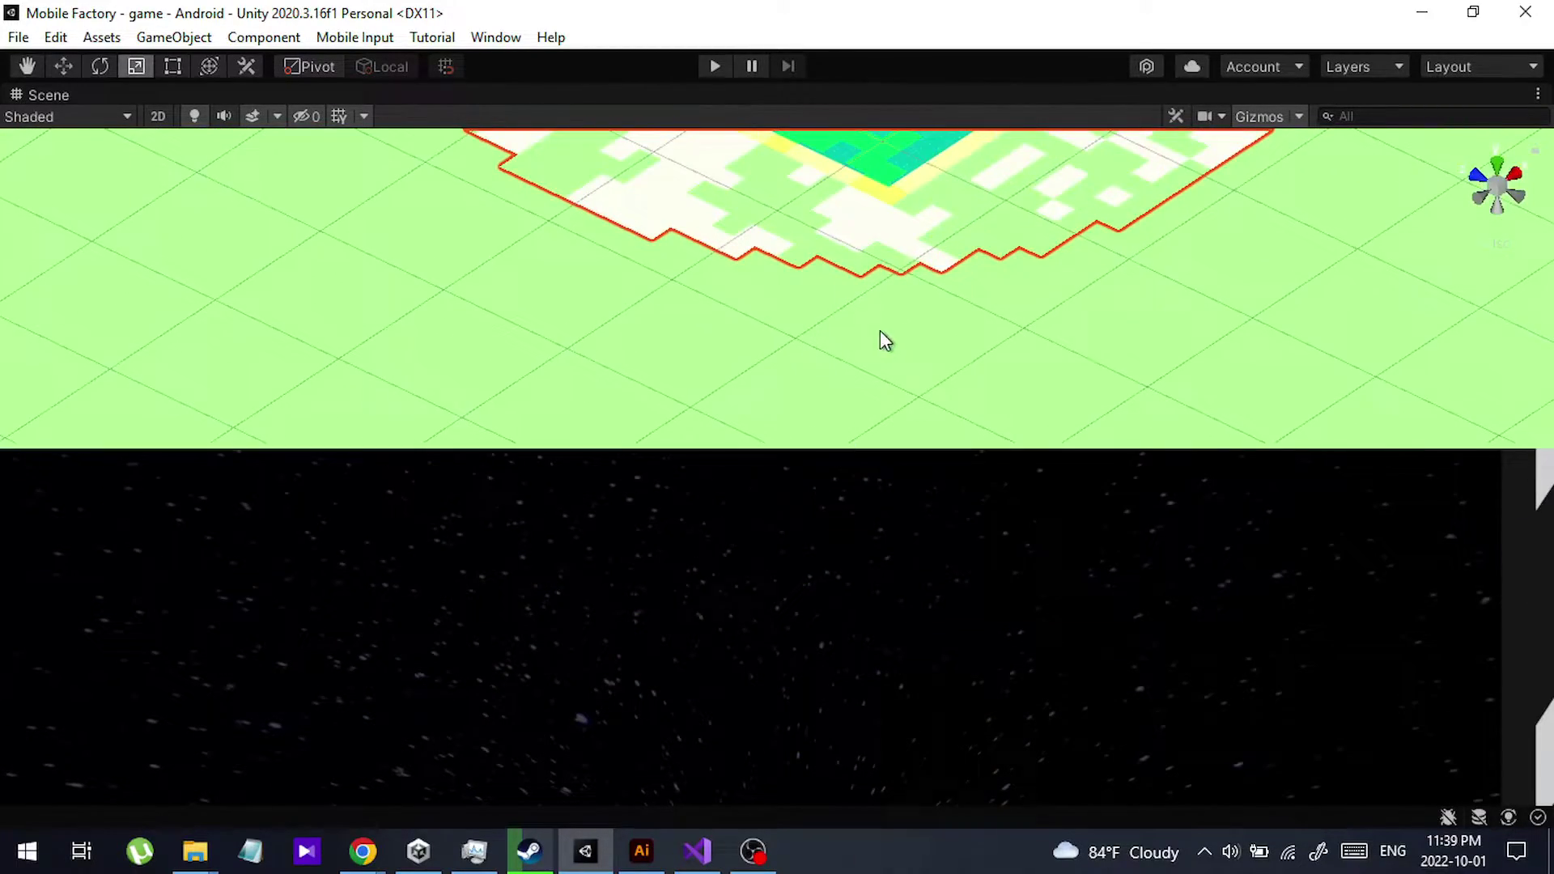
scroll(781, 496, "down", 5)
scroll(783, 505, "up", 2)
scroll(783, 505, "down", 4)
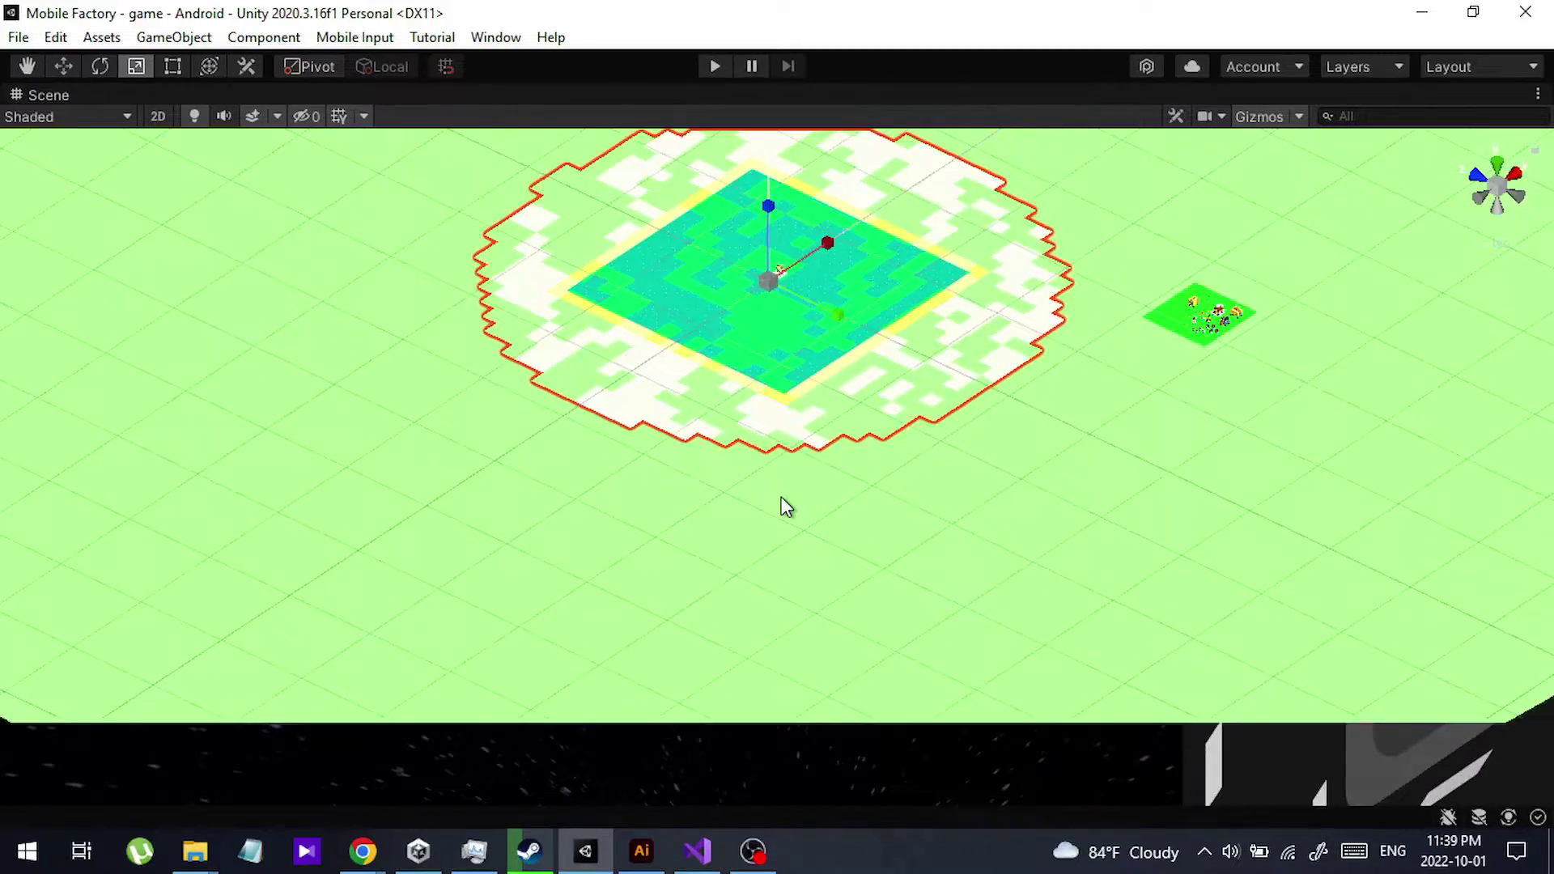
scroll(784, 506, "down", 3)
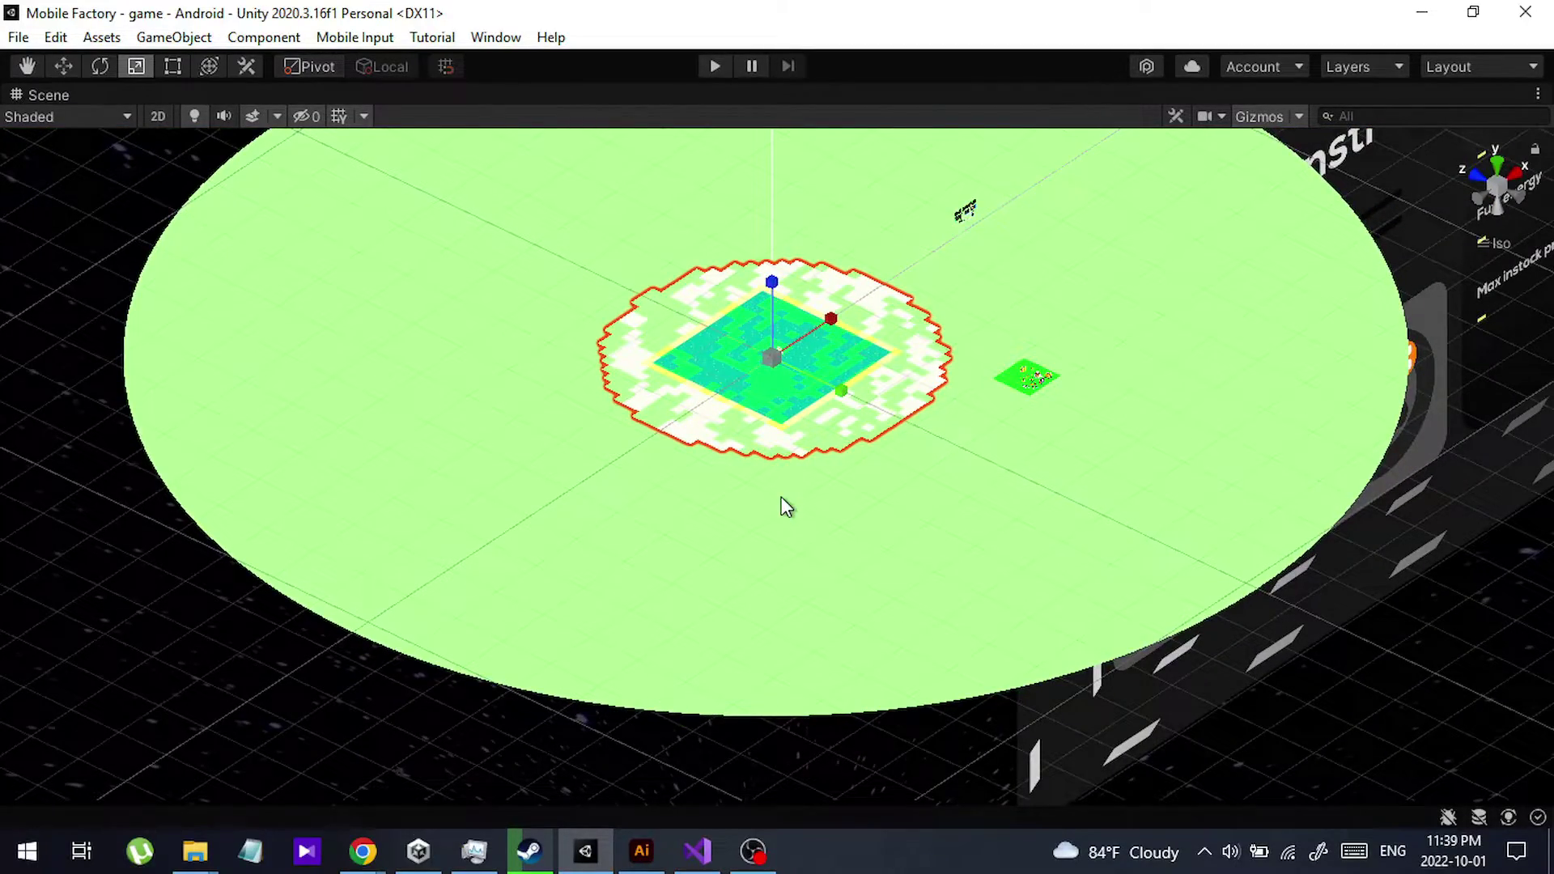
scroll(785, 505, "up", 6)
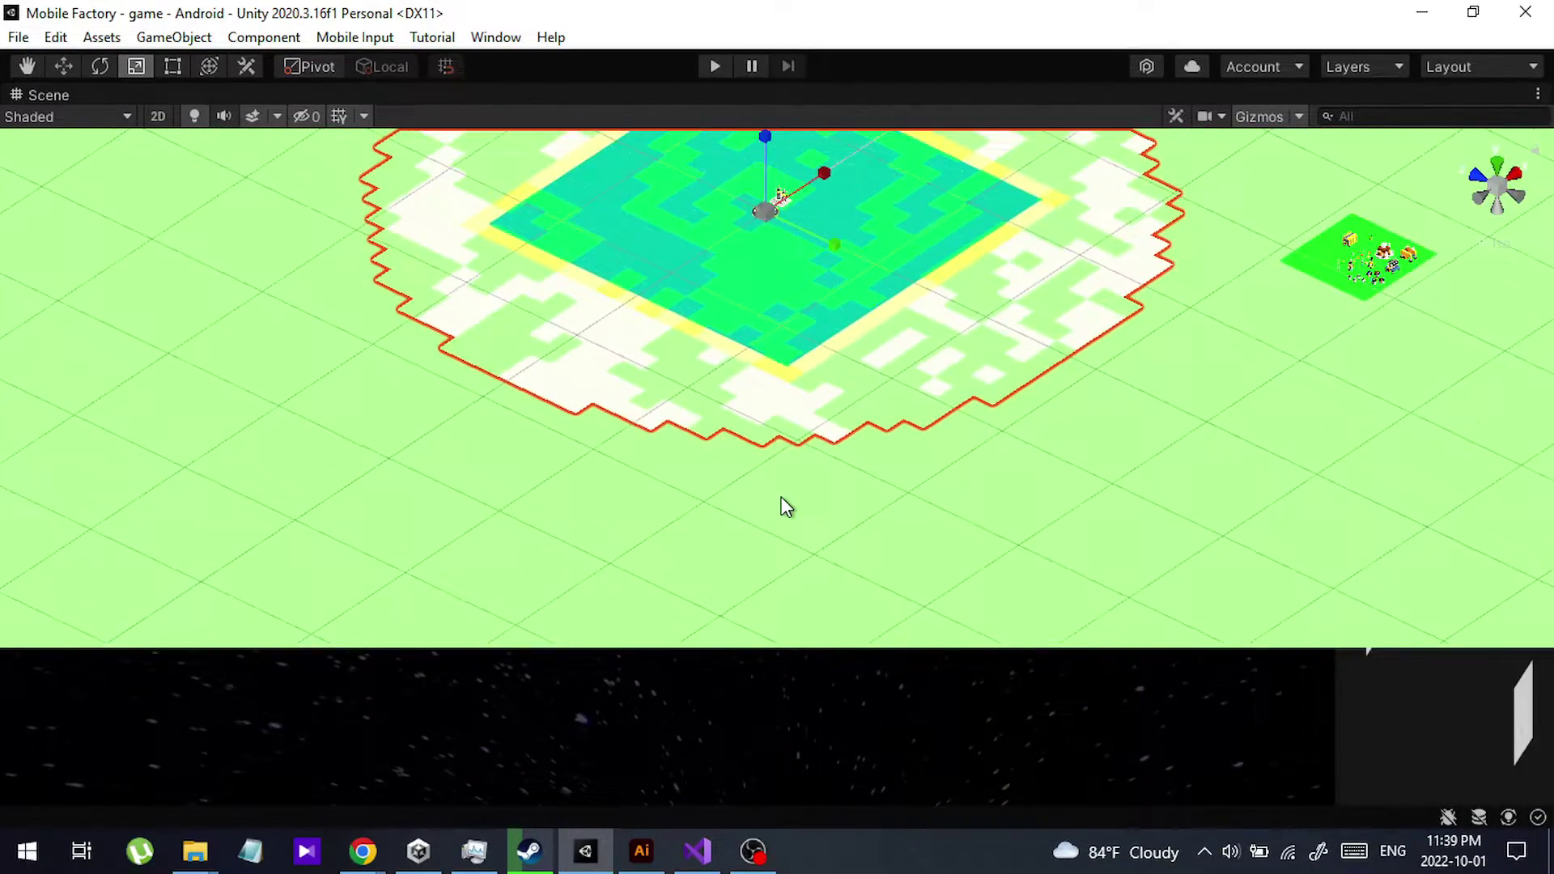
scroll(785, 505, "down", 5)
left_click_drag(815, 362, 827, 366, "alt")
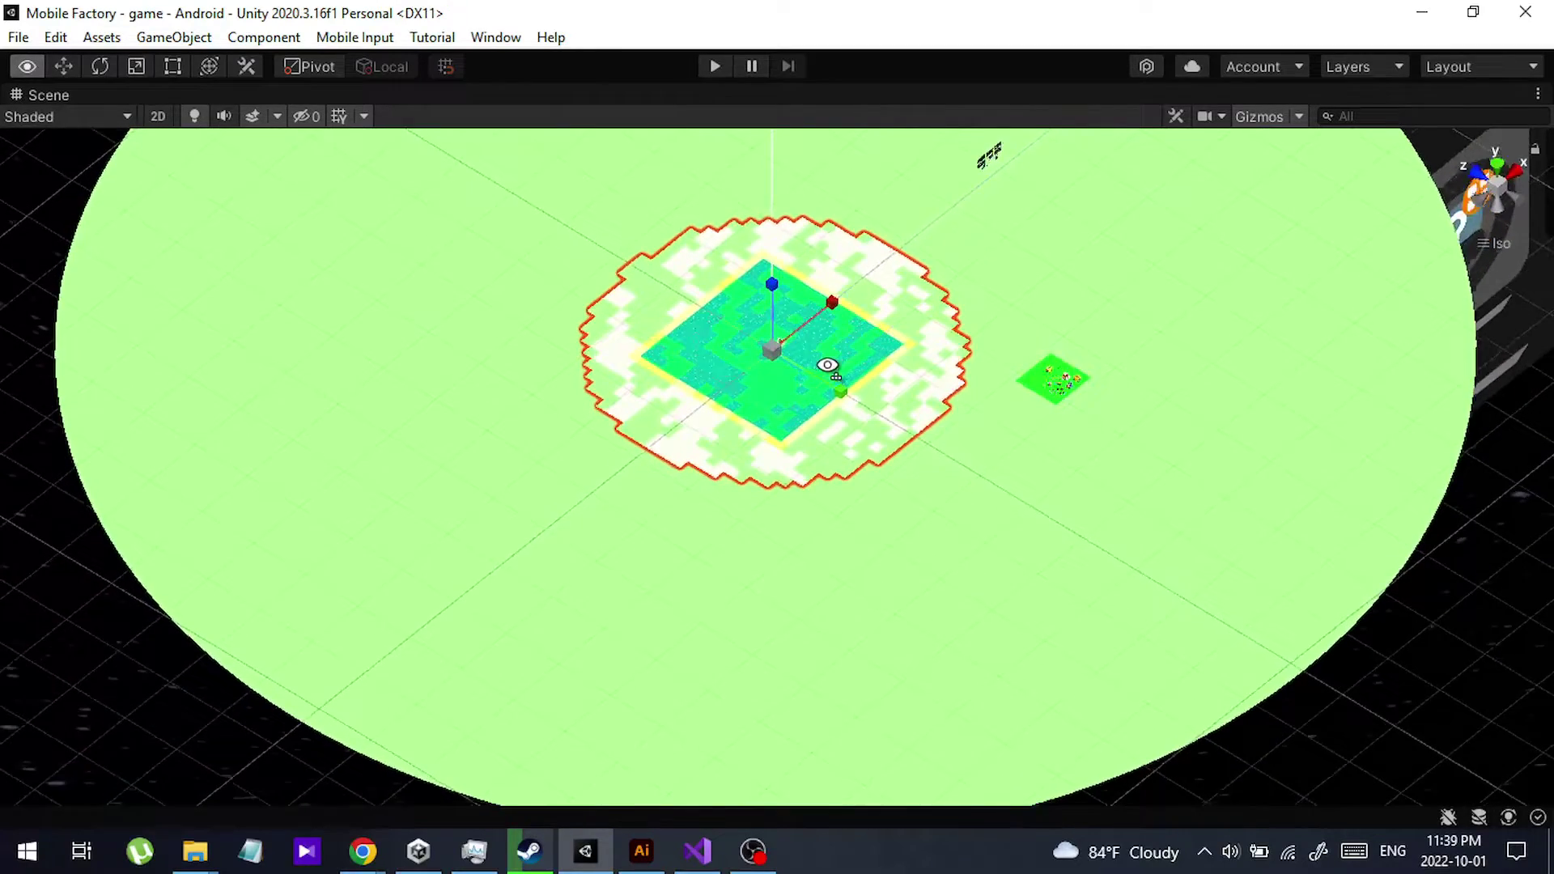
scroll(834, 349, "up", 3)
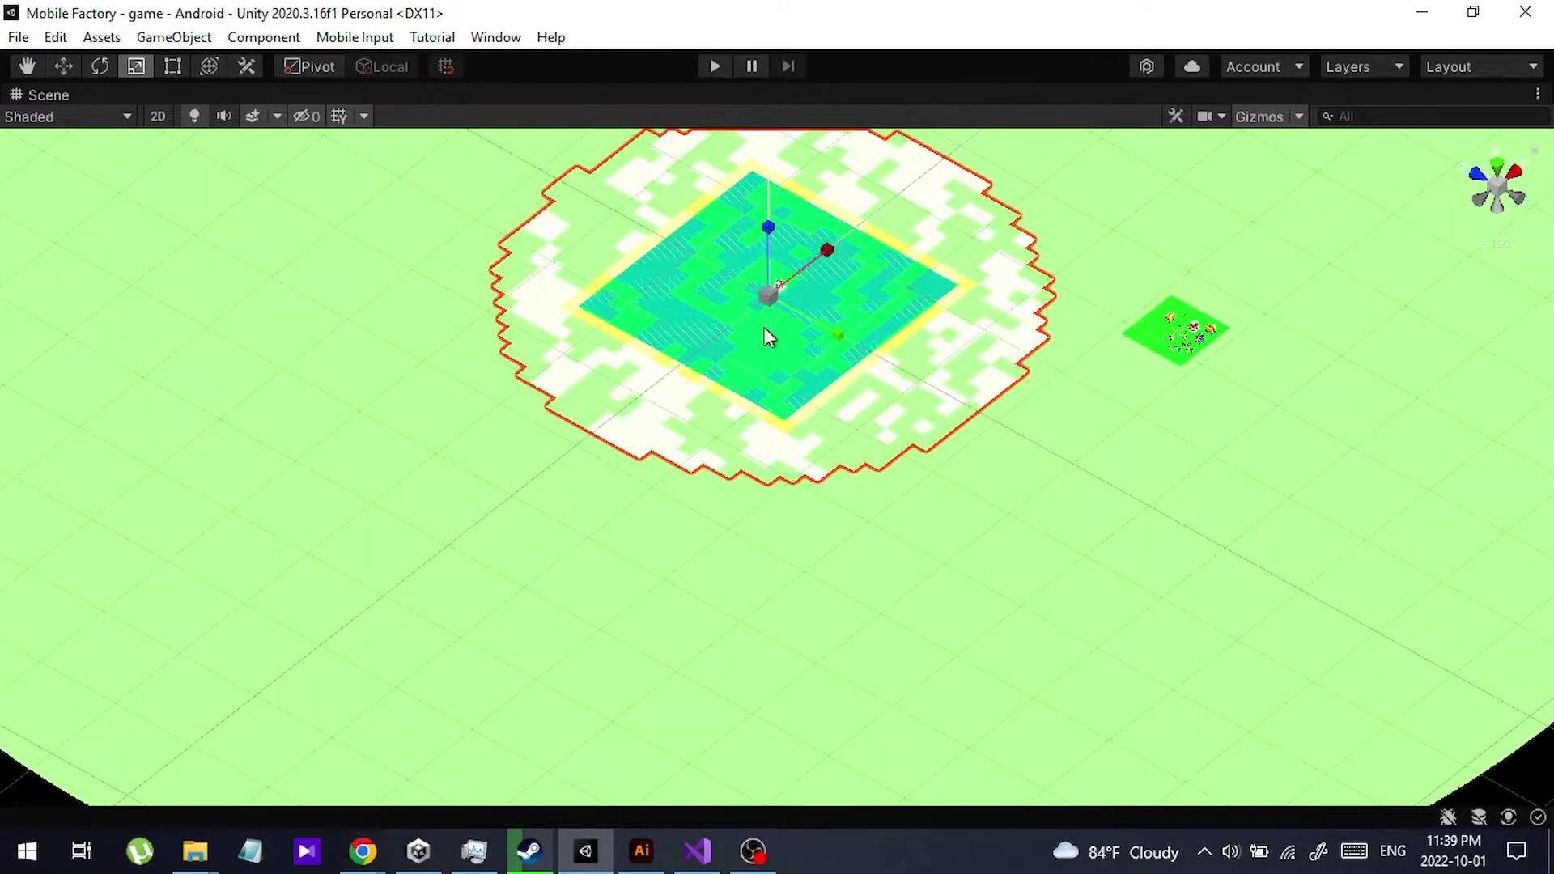
scroll(765, 329, "down", 3)
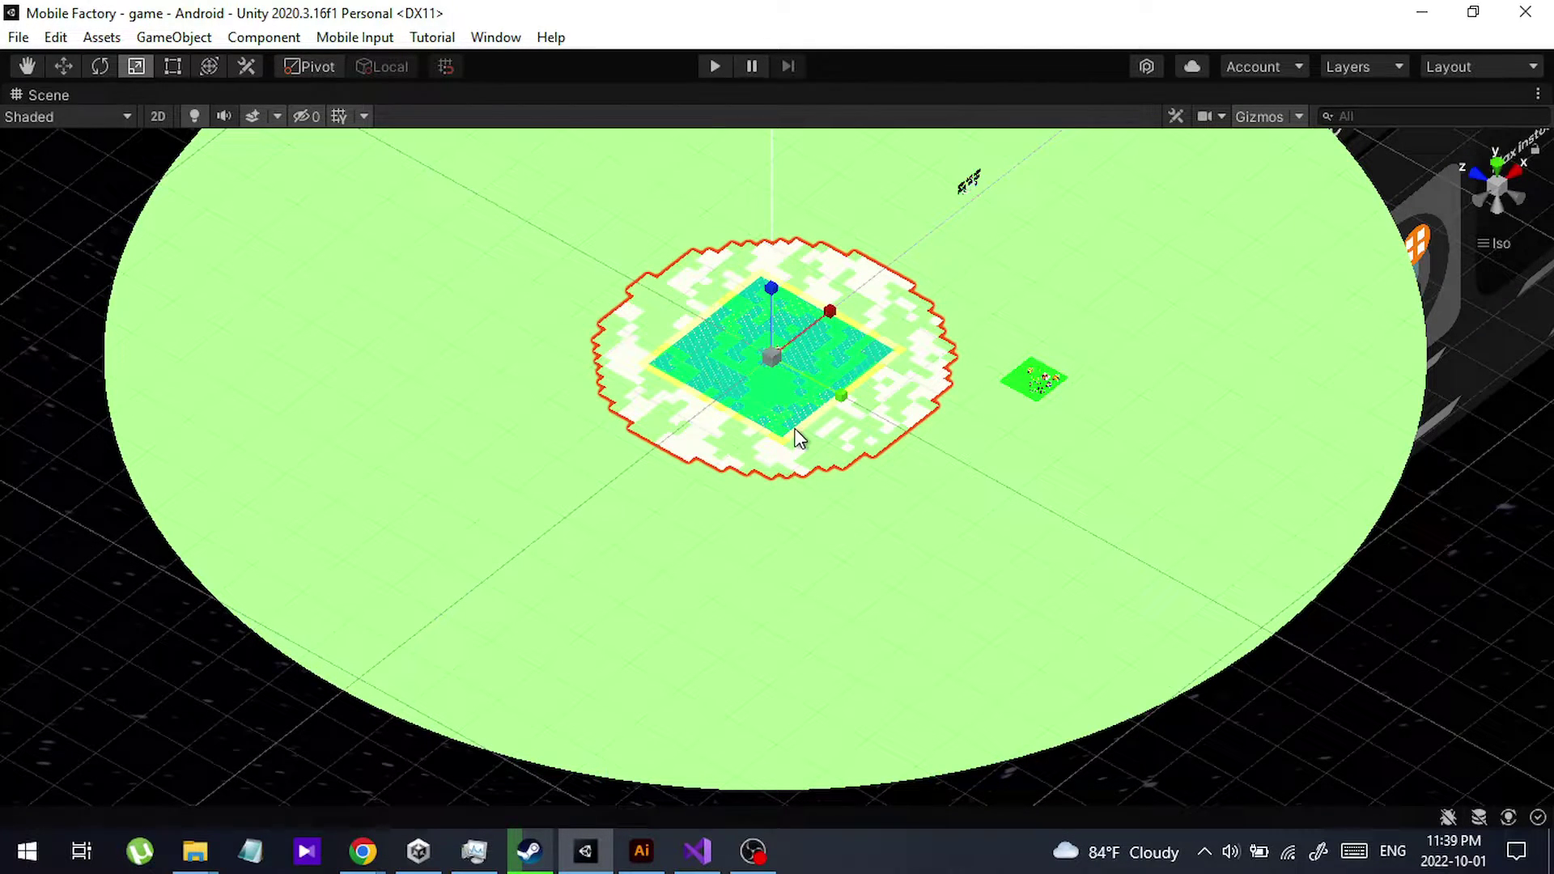
scroll(797, 437, "up", 5)
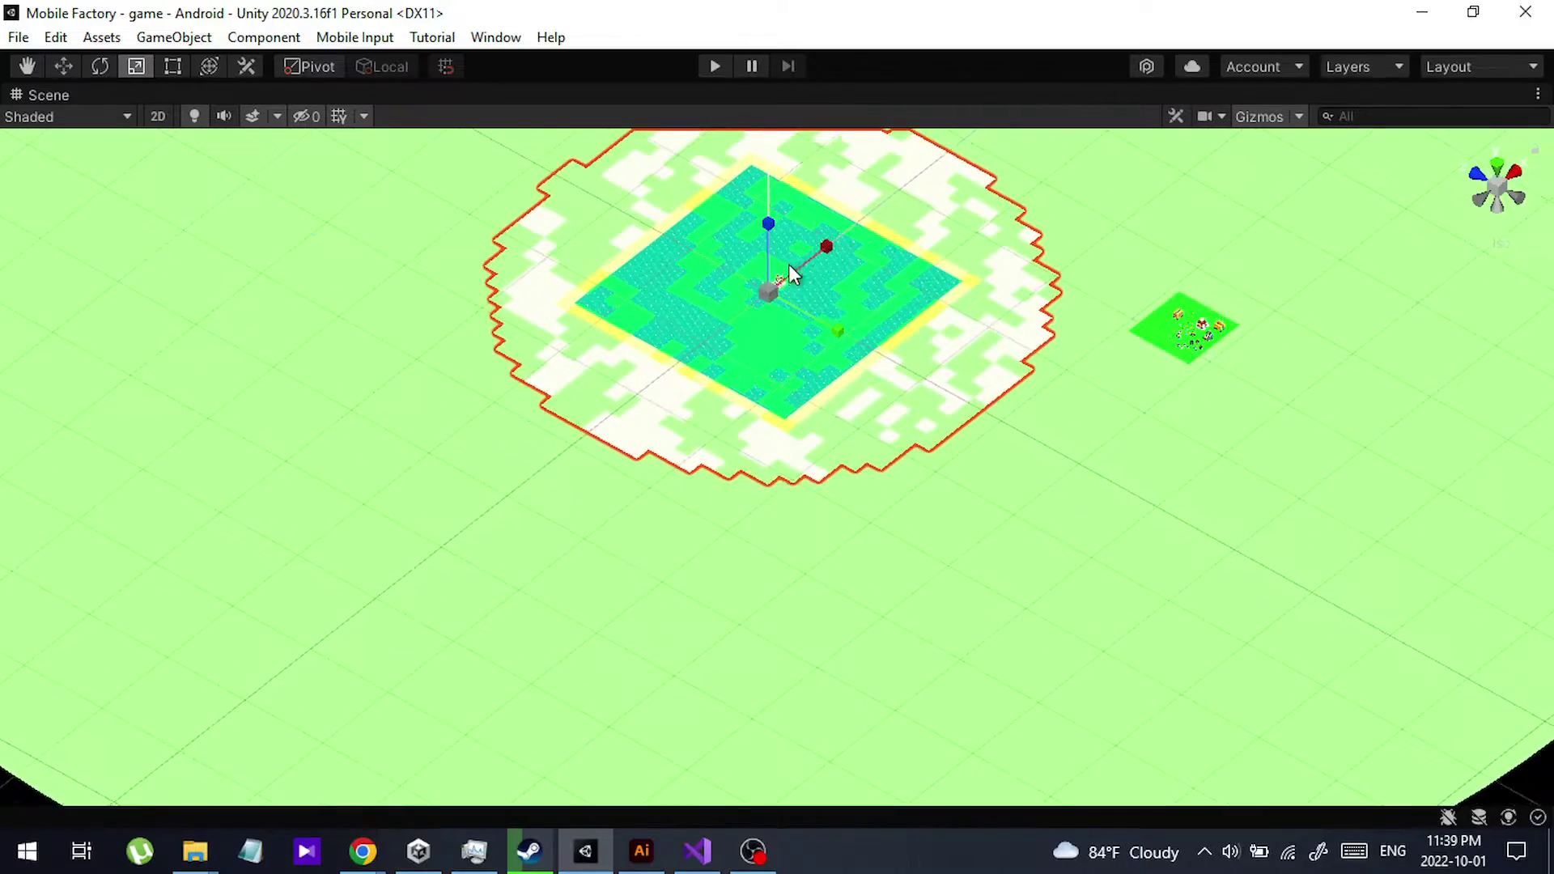
- Inspect the circular hub and the adjoining white platform up close, checking the Scene view's clipping around them
scroll(790, 414, "up", 6)
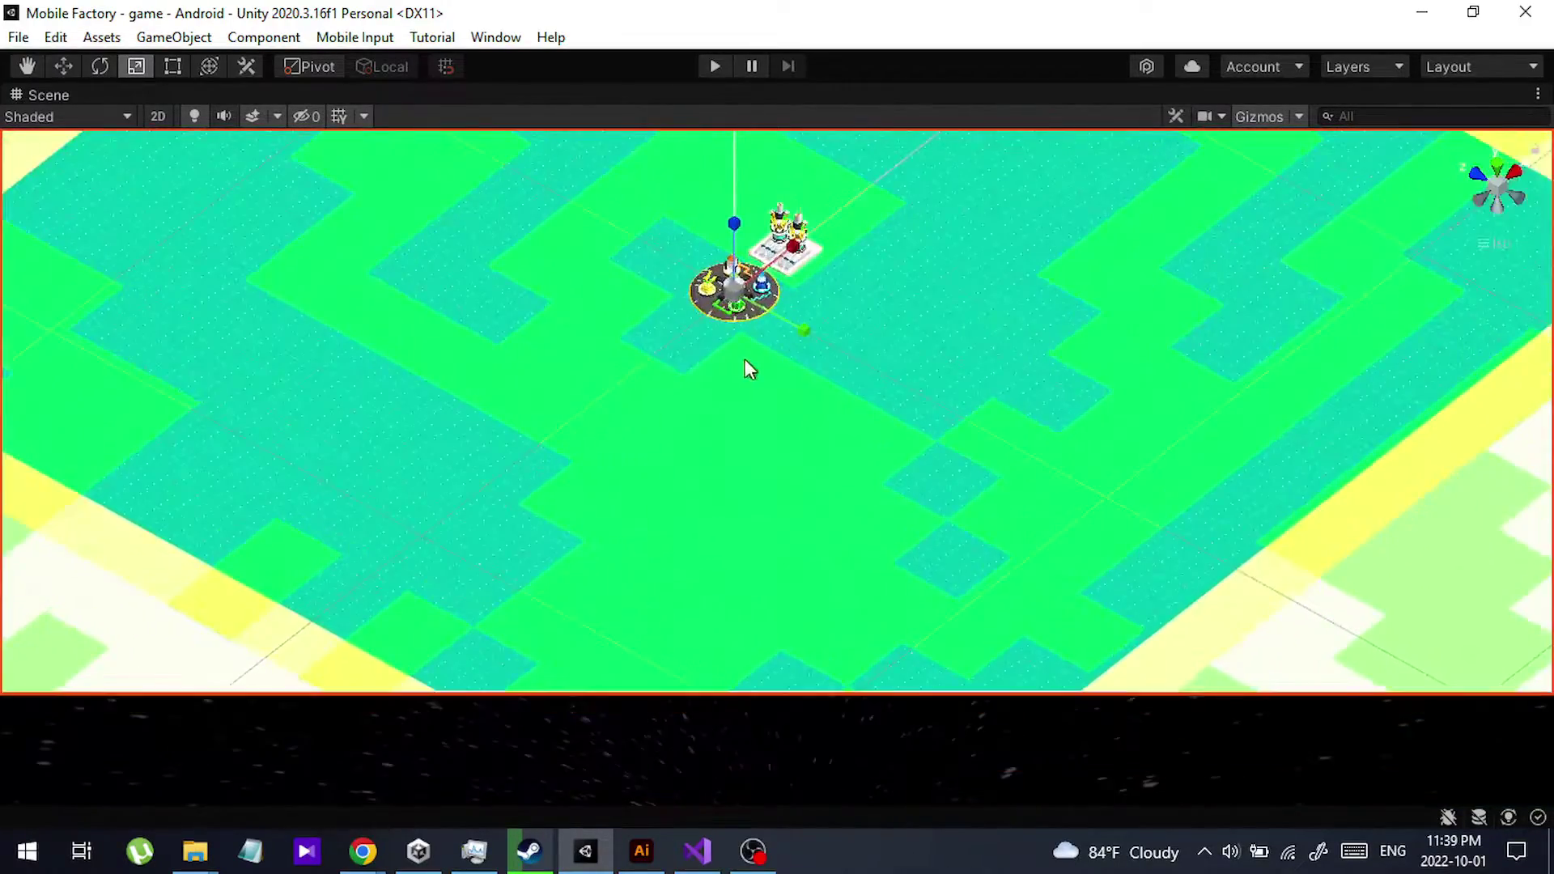
middle_click_drag(733, 347, 739, 566)
scroll(738, 567, "up", 6)
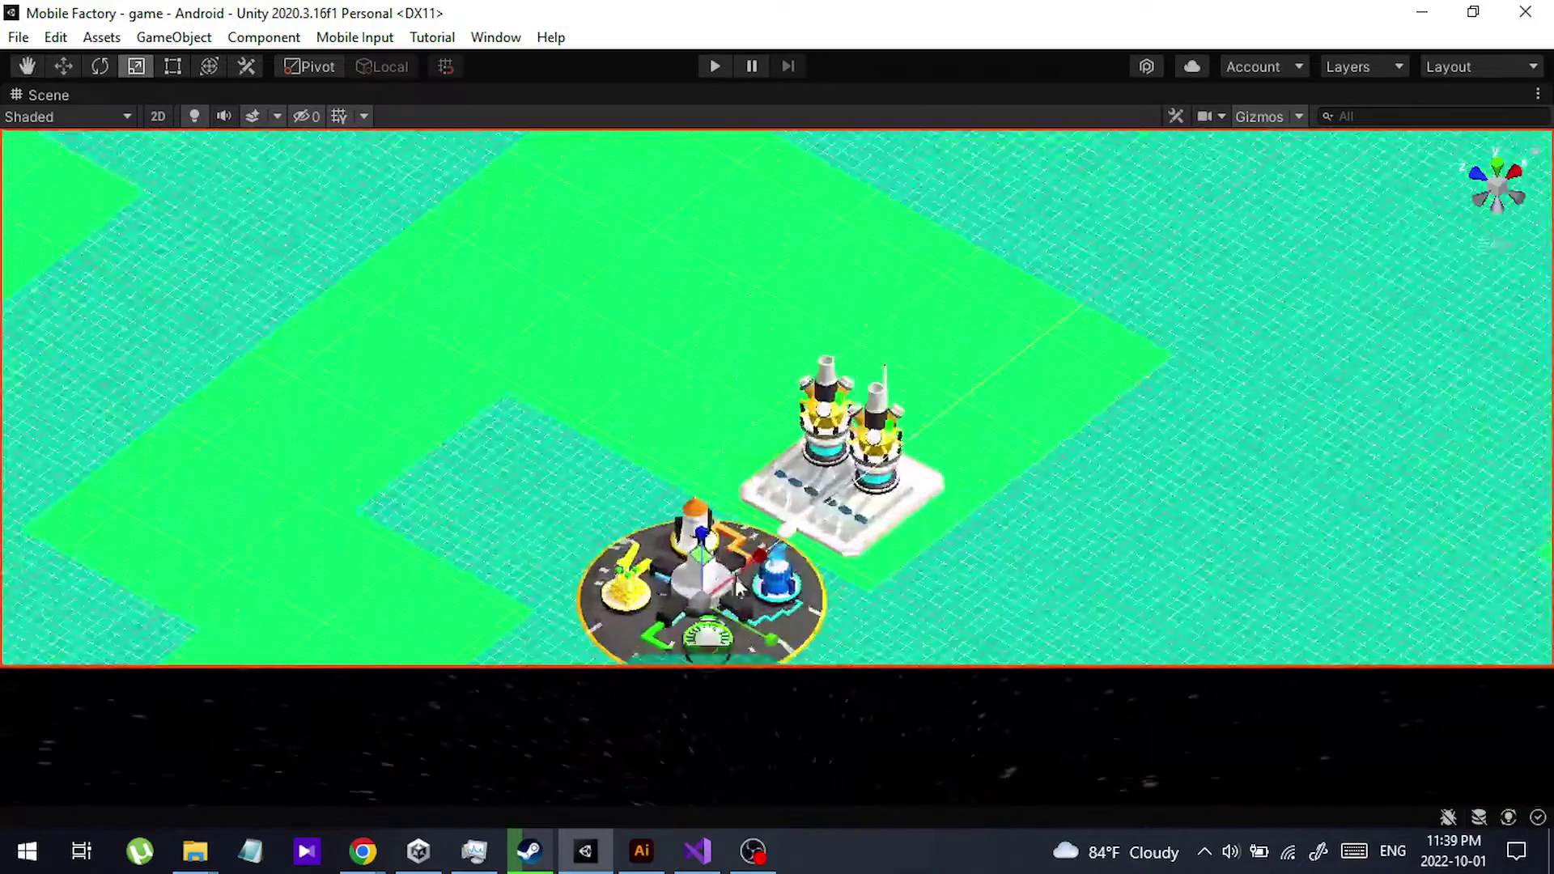
middle_click_drag(873, 596, 963, 503)
scroll(798, 523, "up", 6)
scroll(803, 520, "down", 8)
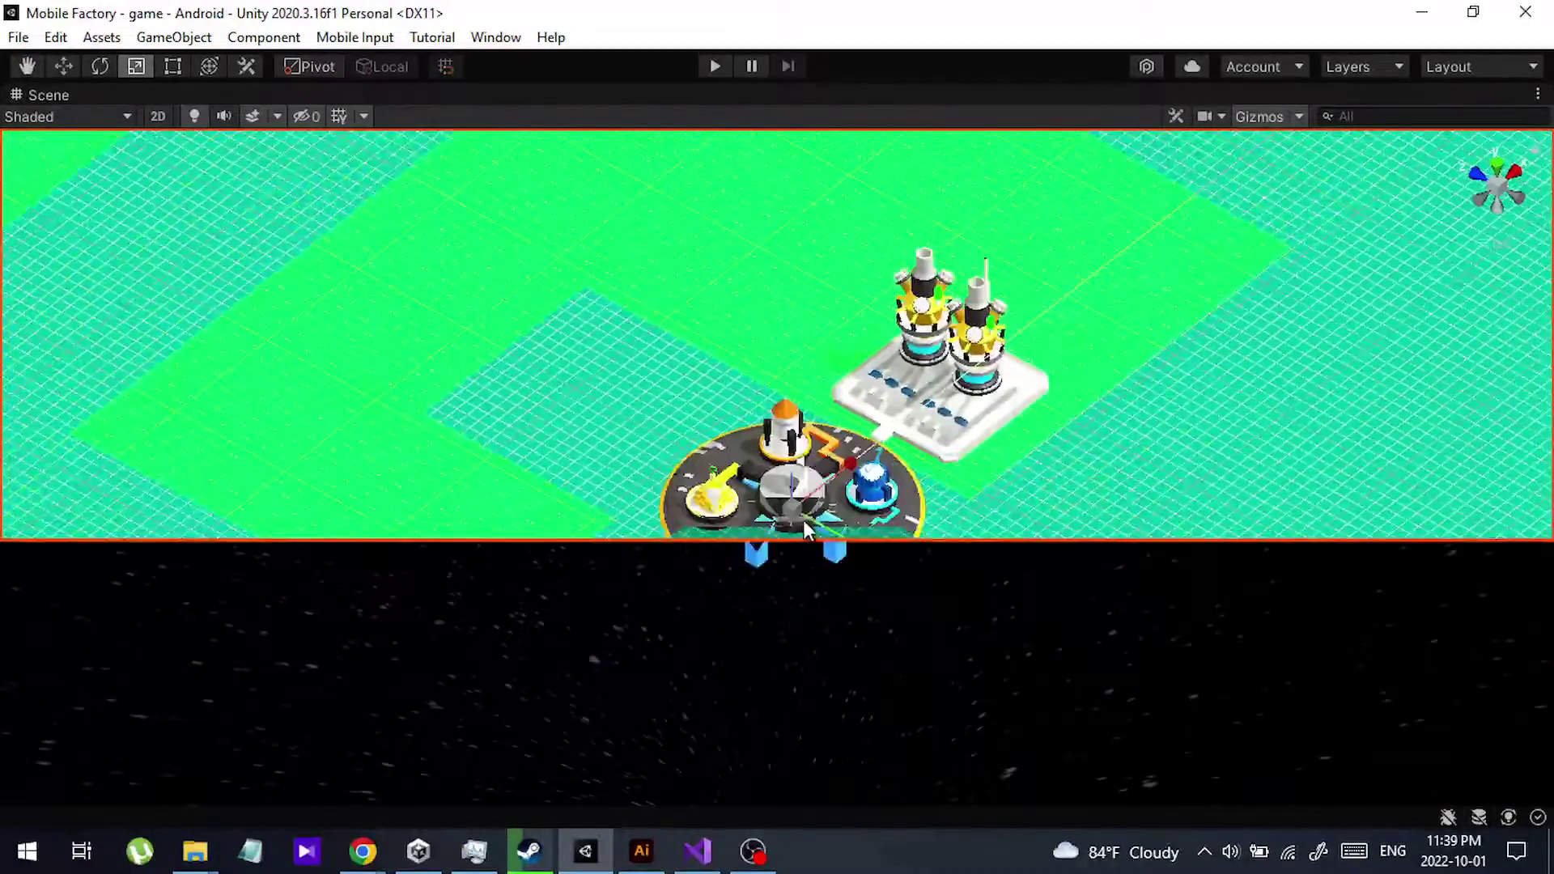
scroll(802, 519, "down", 2)
scroll(823, 505, "up", 6)
scroll(823, 505, "down", 5)
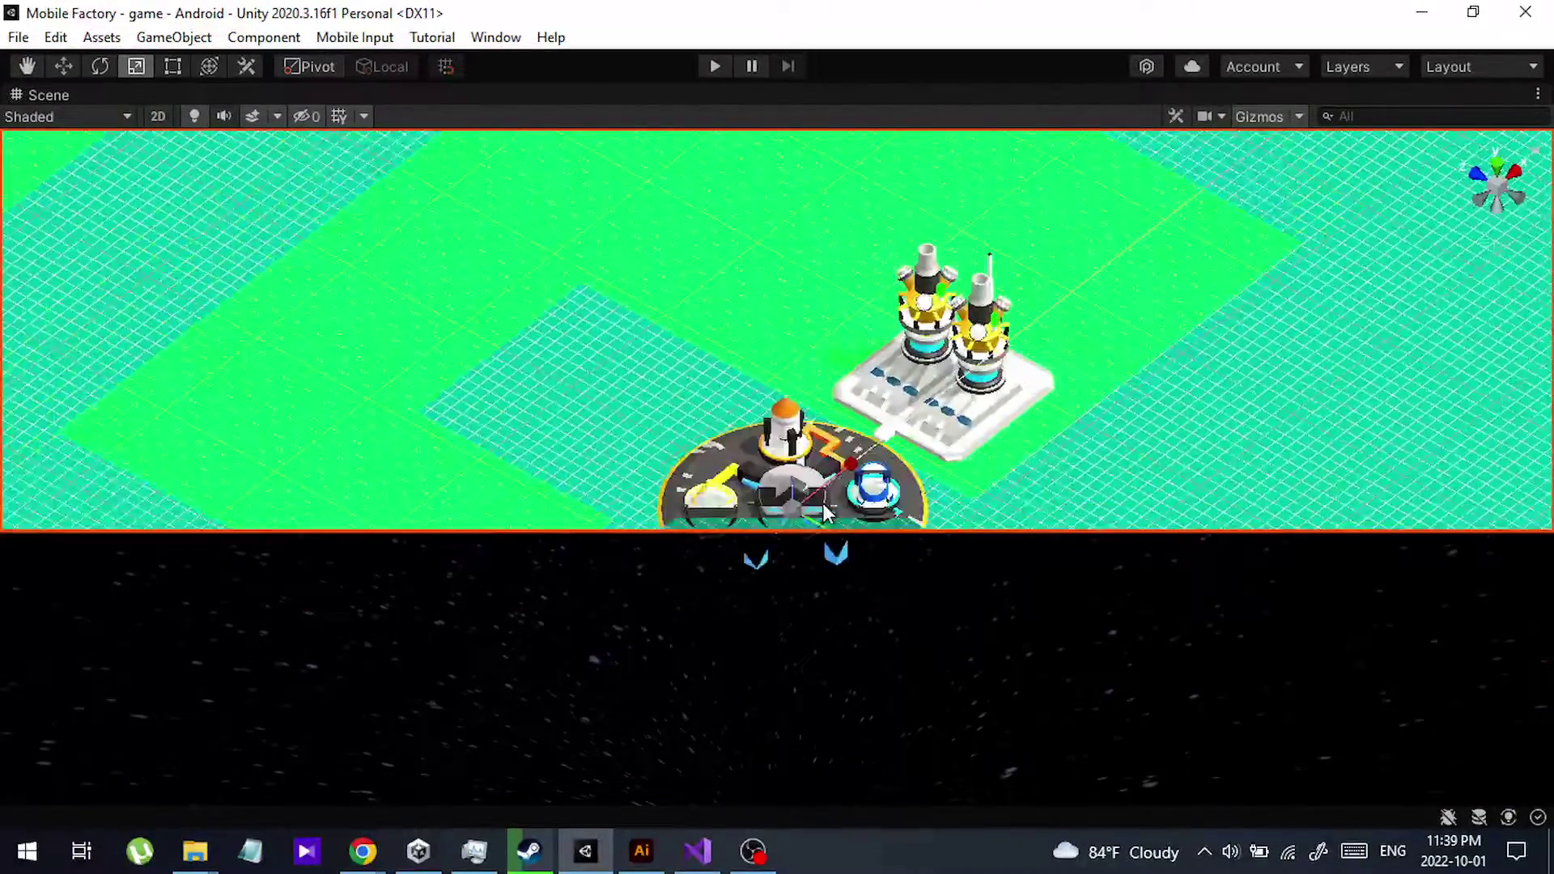
scroll(823, 503, "up", 3)
scroll(823, 504, "up", 3)
scroll(823, 503, "down", 7)
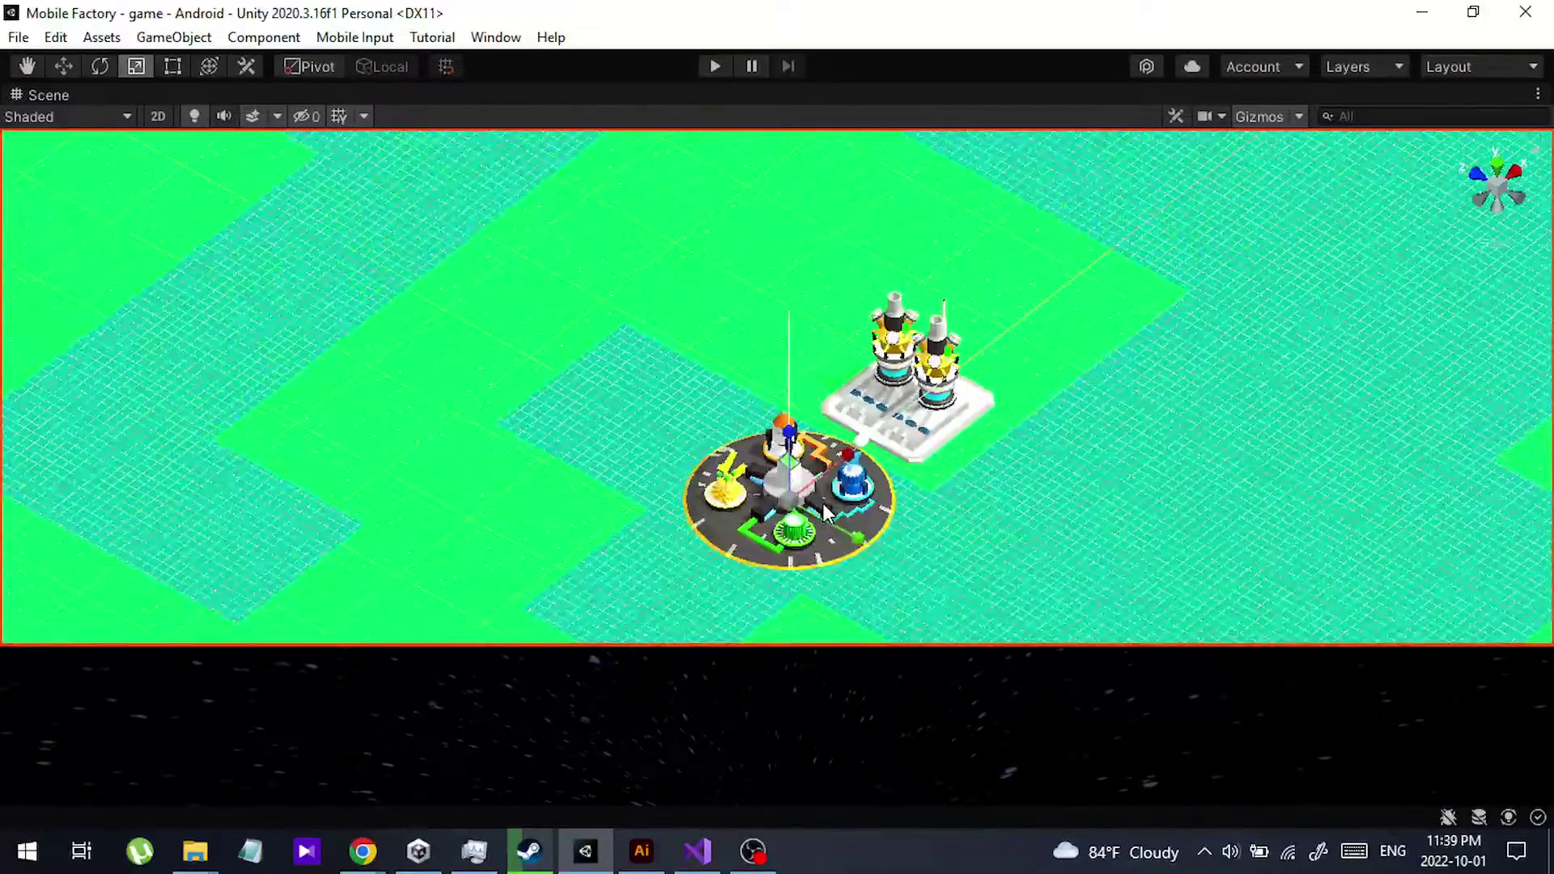
scroll(823, 503, "up", 6)
scroll(822, 502, "down", 3)
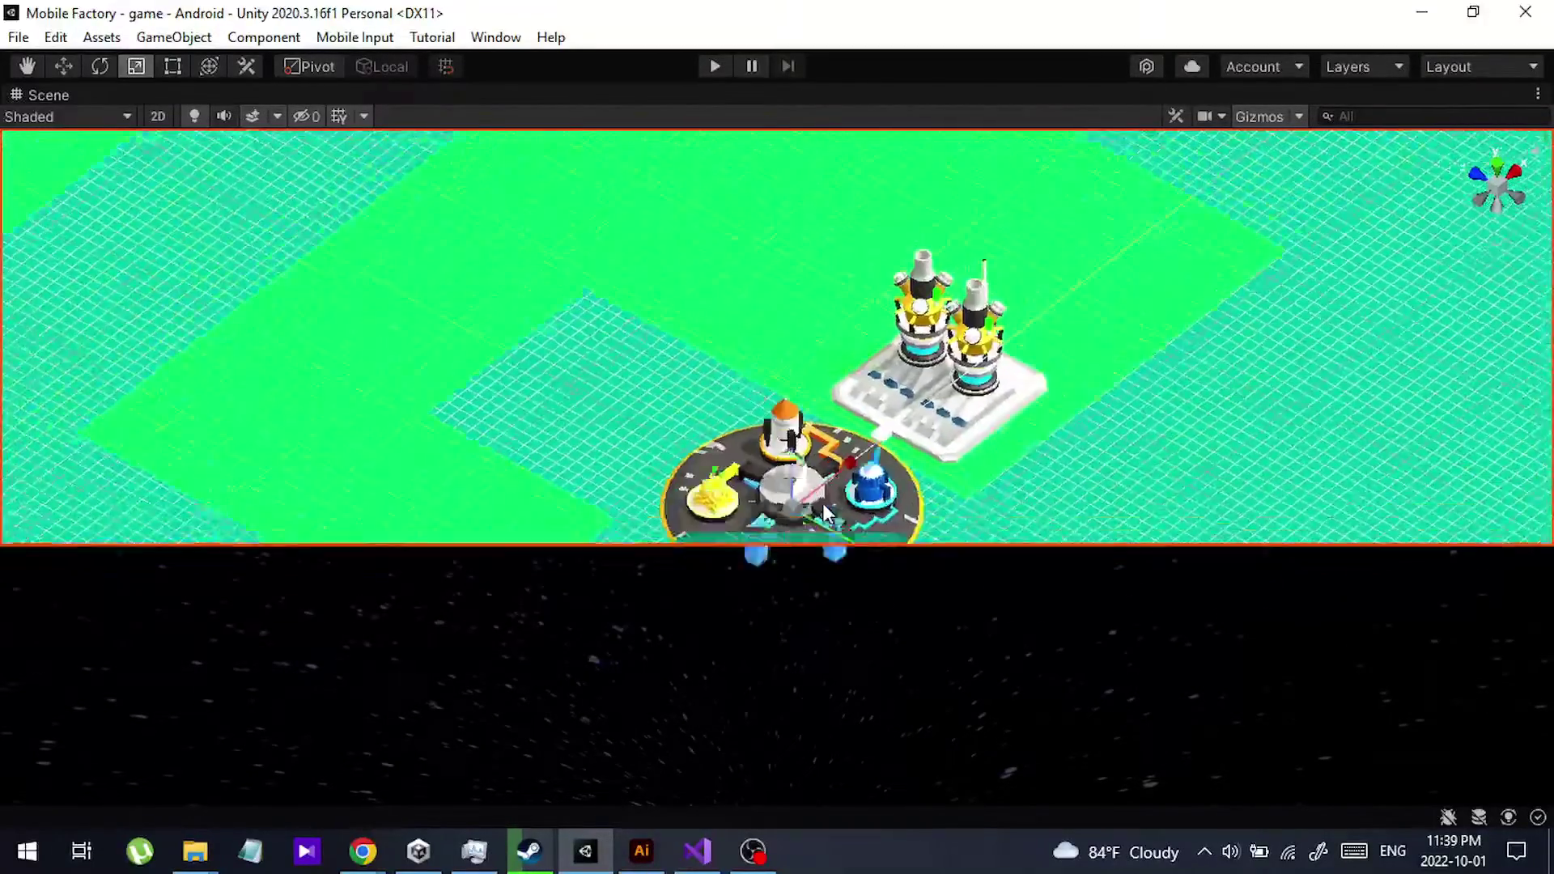
- Restore the Scene view to the normal editor layout and frame the hub_base object in it
key("shift+space")
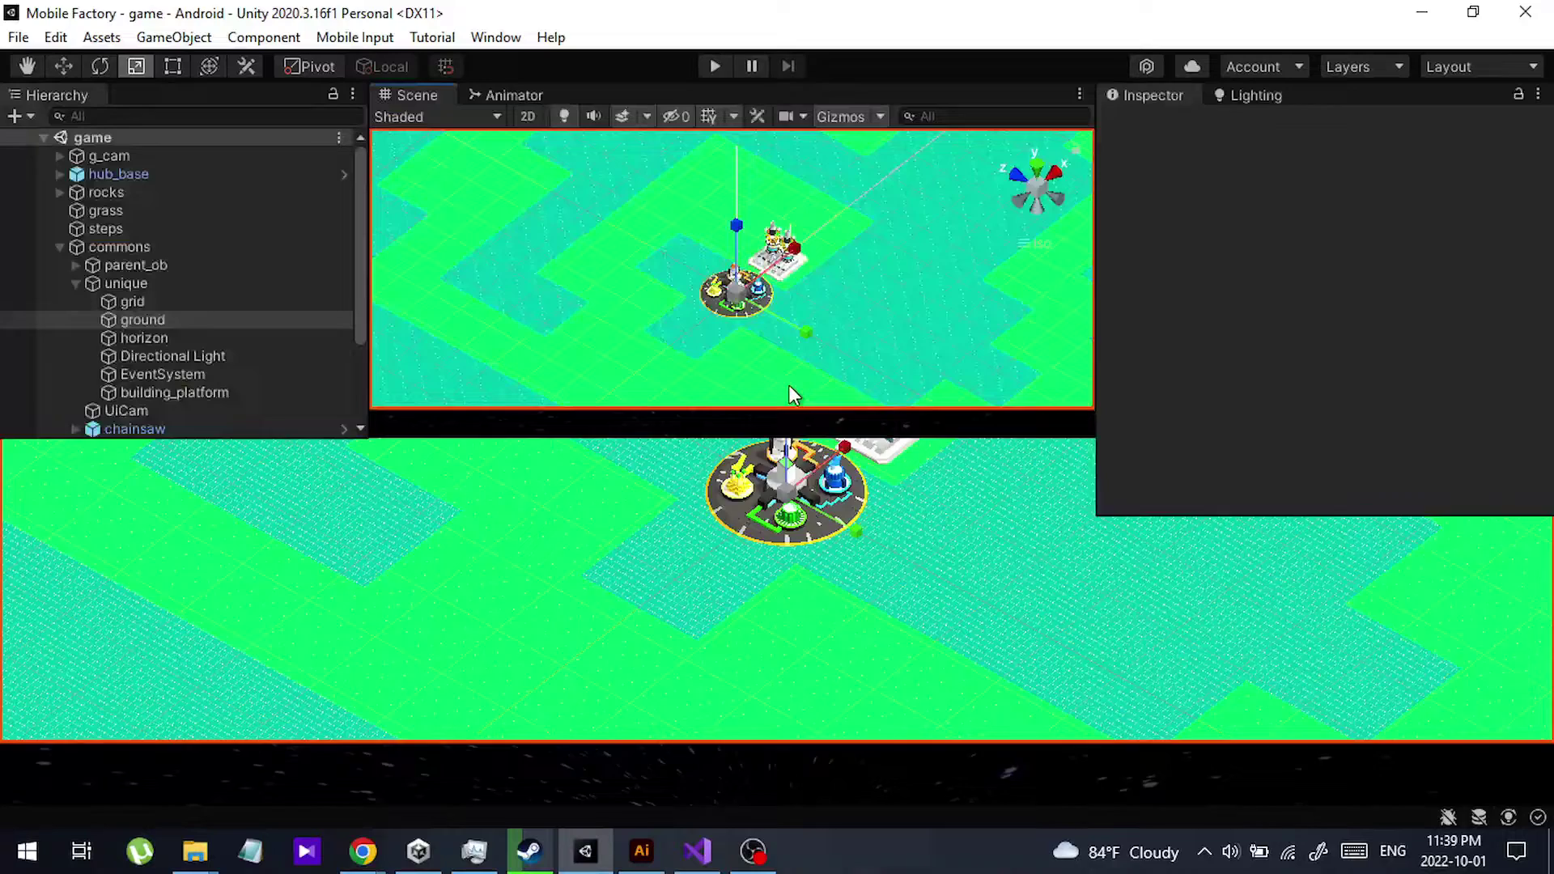
left_click(715, 300)
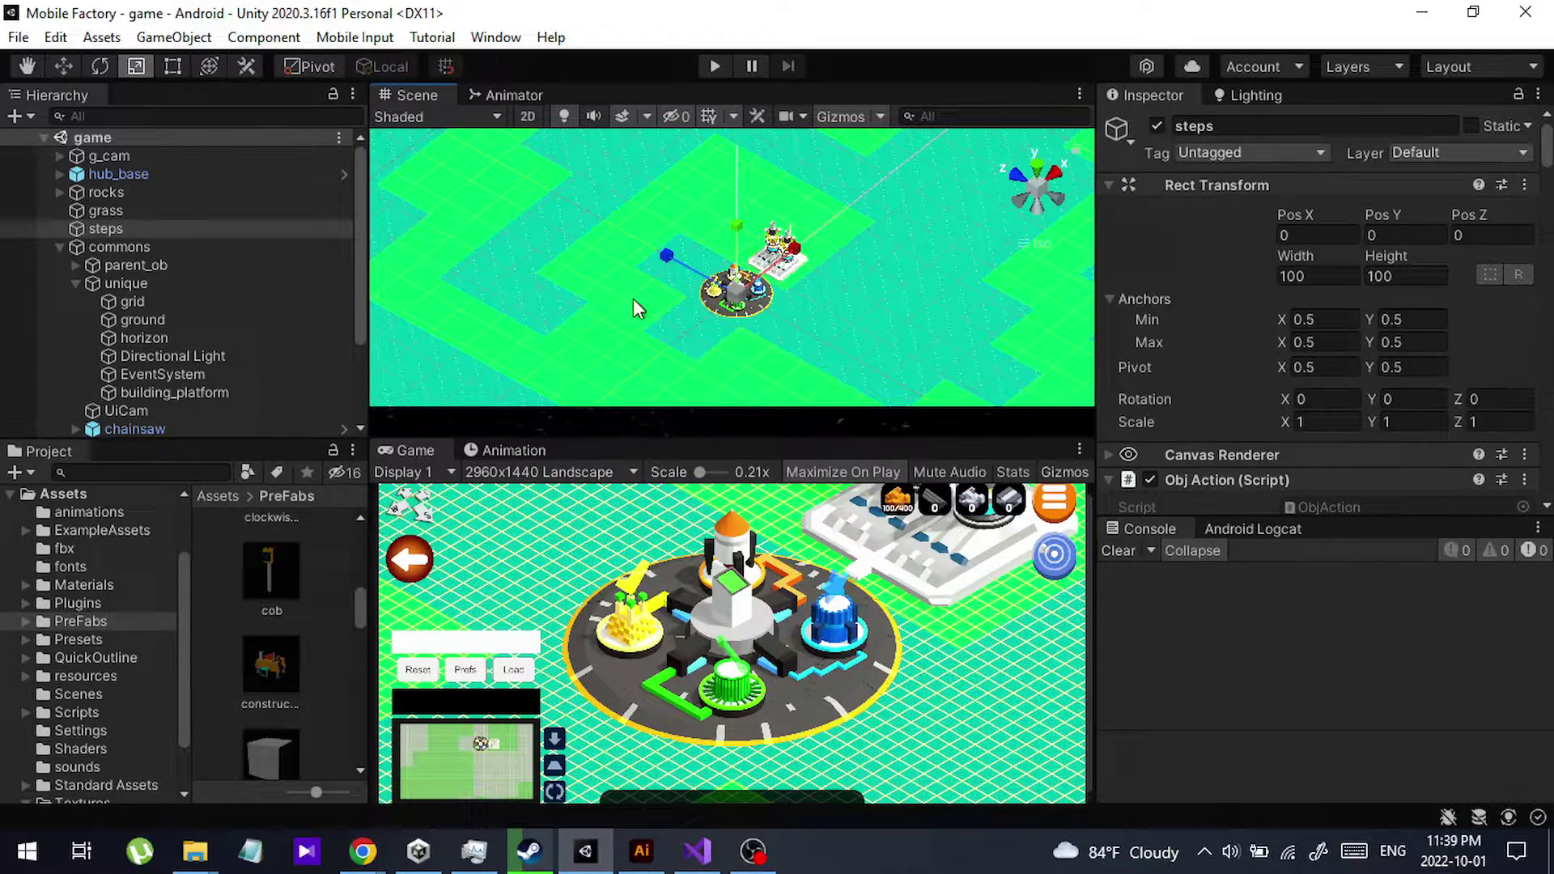
left_click(743, 315)
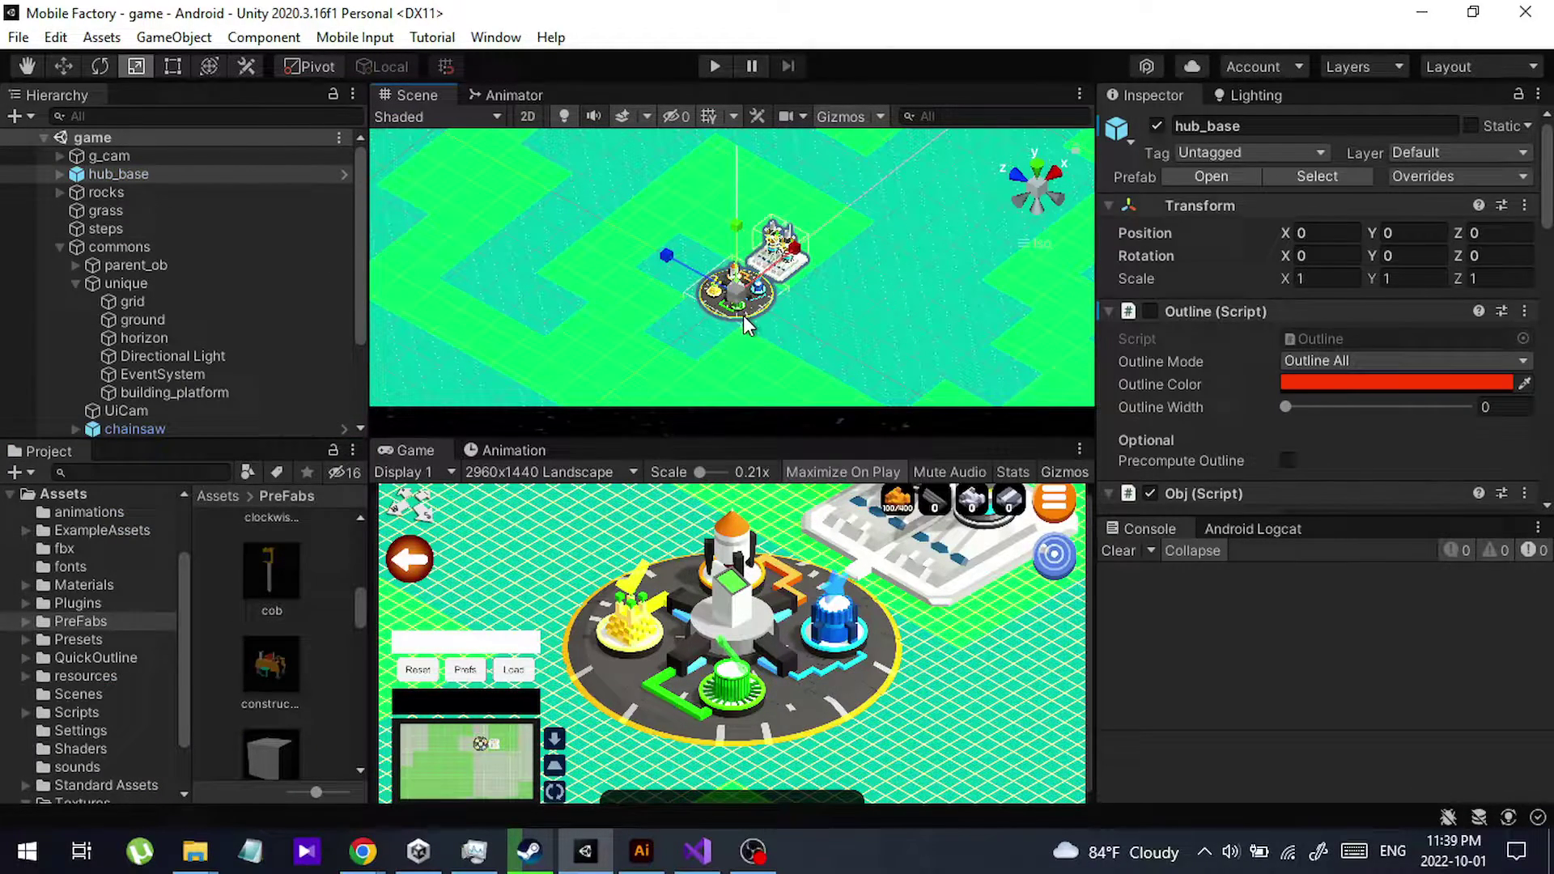
double_click(173, 175)
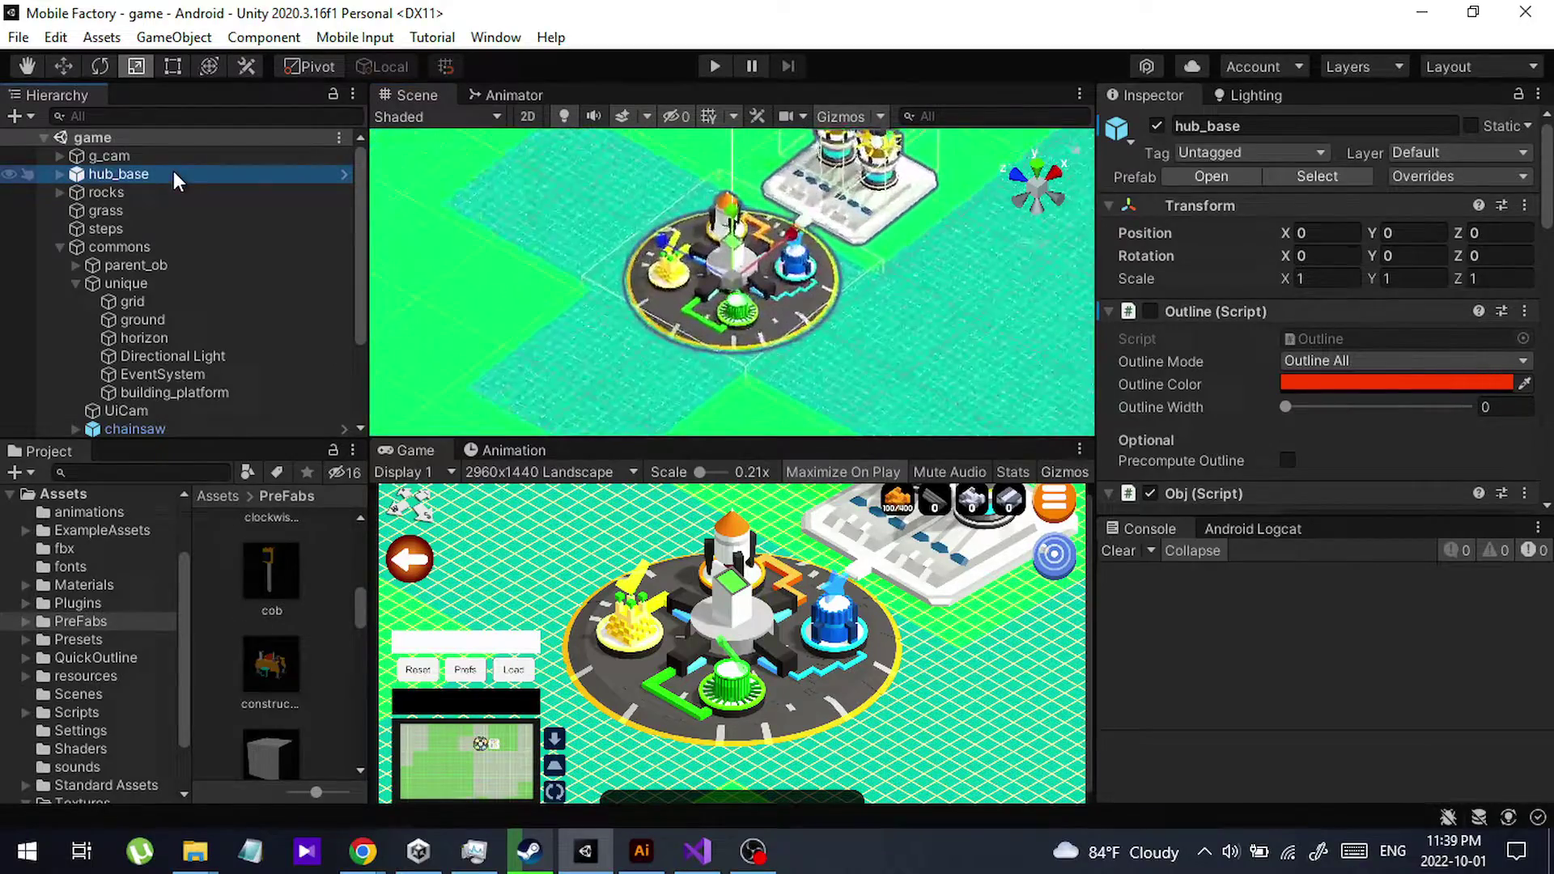
- Check the rendering of hub_base and its surrounding ground in the Scene view at close and distant zoom levels
scroll(710, 274, "up", 10)
scroll(711, 273, "down", 4)
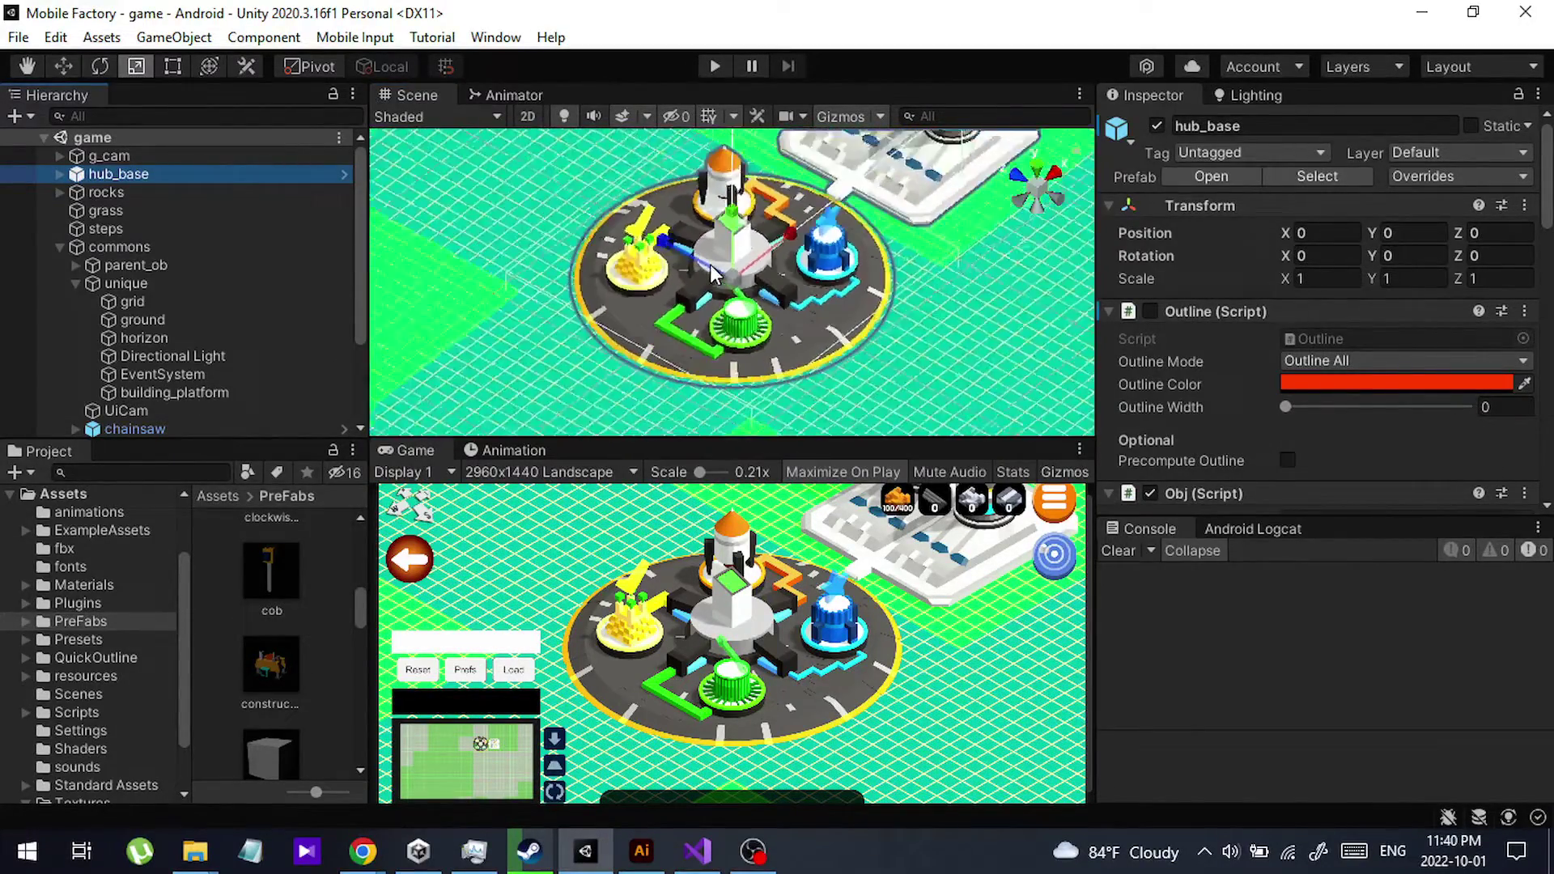
scroll(712, 275, "up", 6)
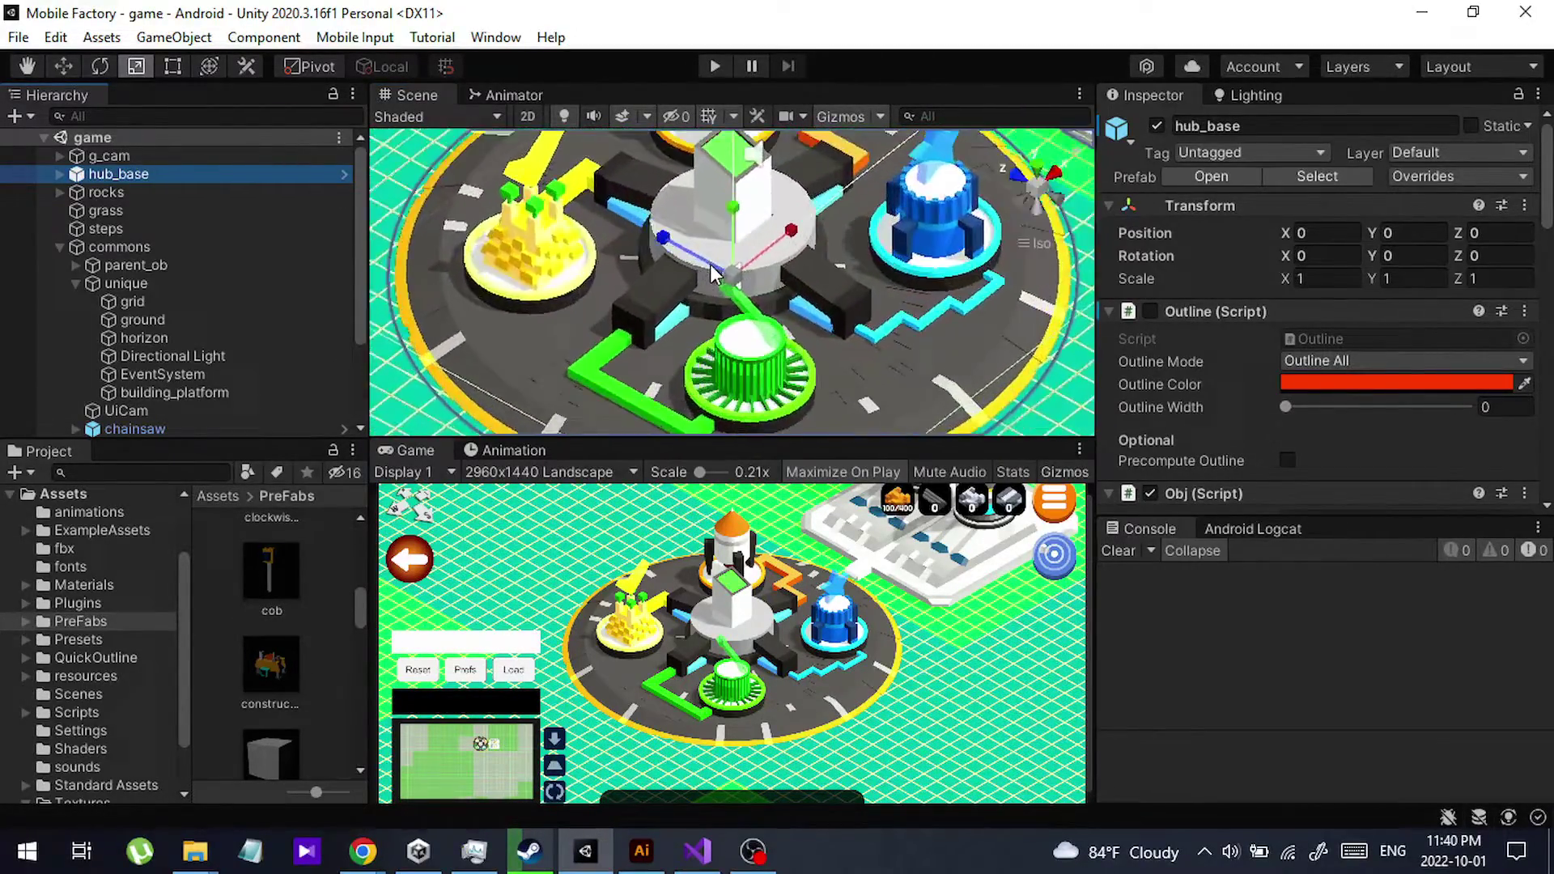
scroll(712, 275, "down", 3)
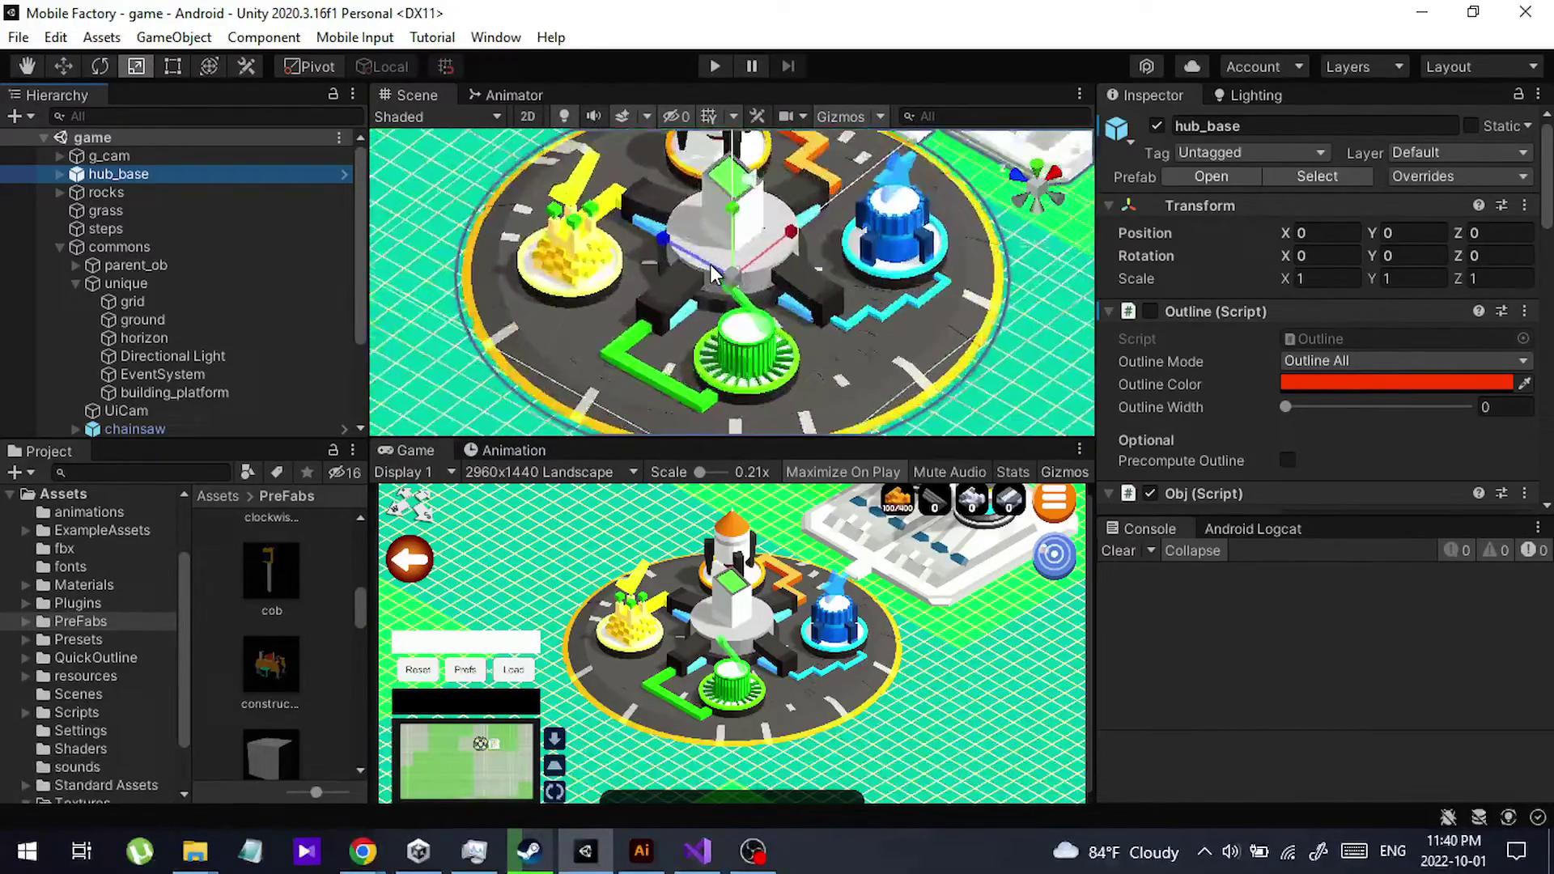
scroll(712, 275, "up", 4)
scroll(712, 276, "down", 5)
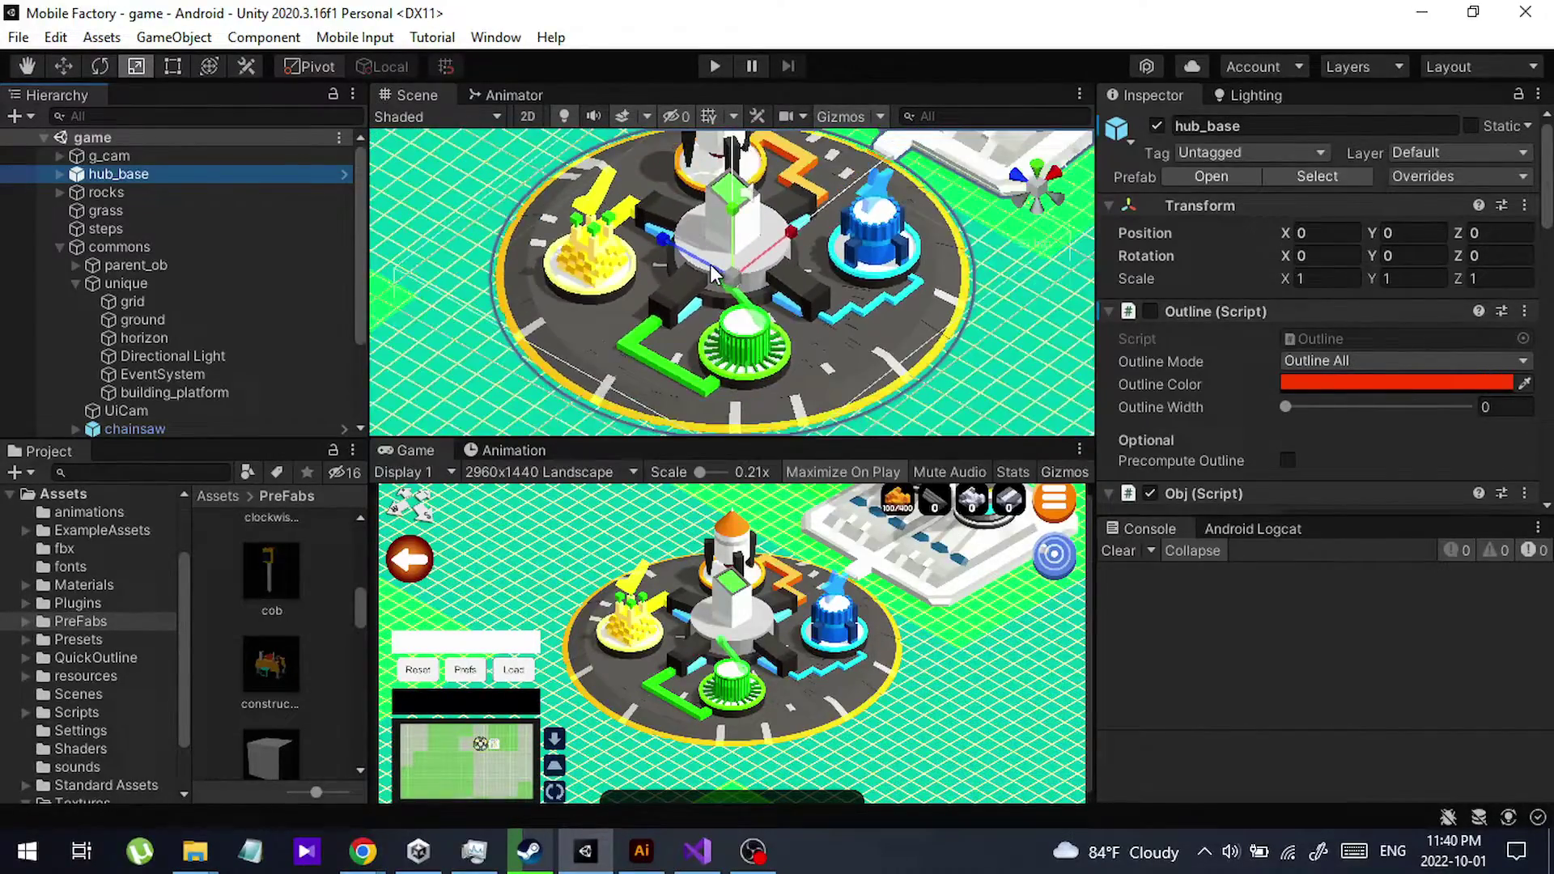
scroll(712, 275, "down", 4)
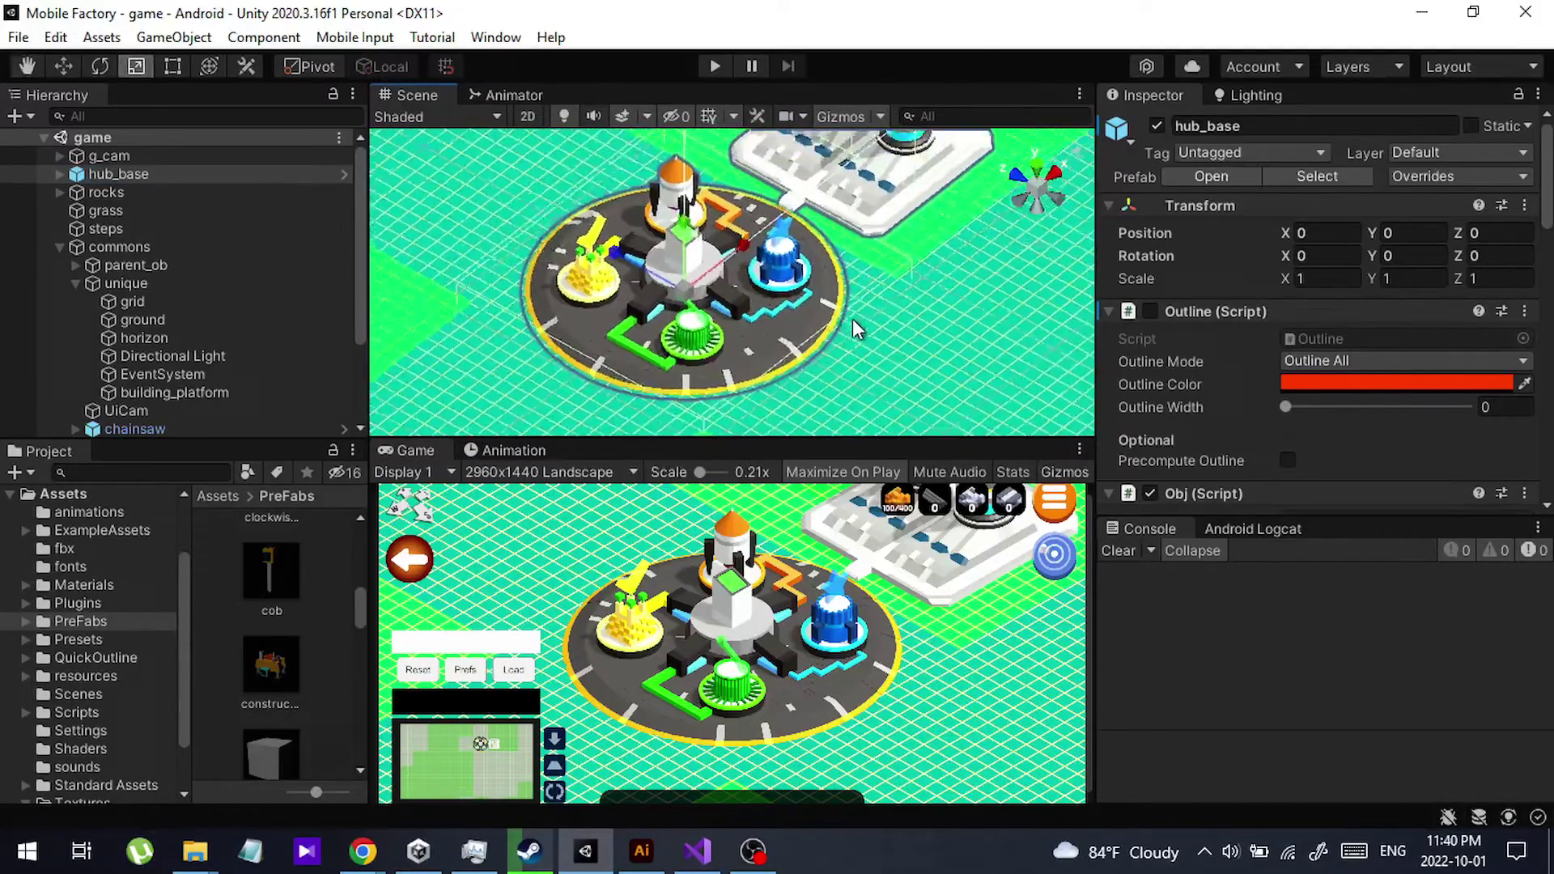
scroll(856, 328, "down", 8)
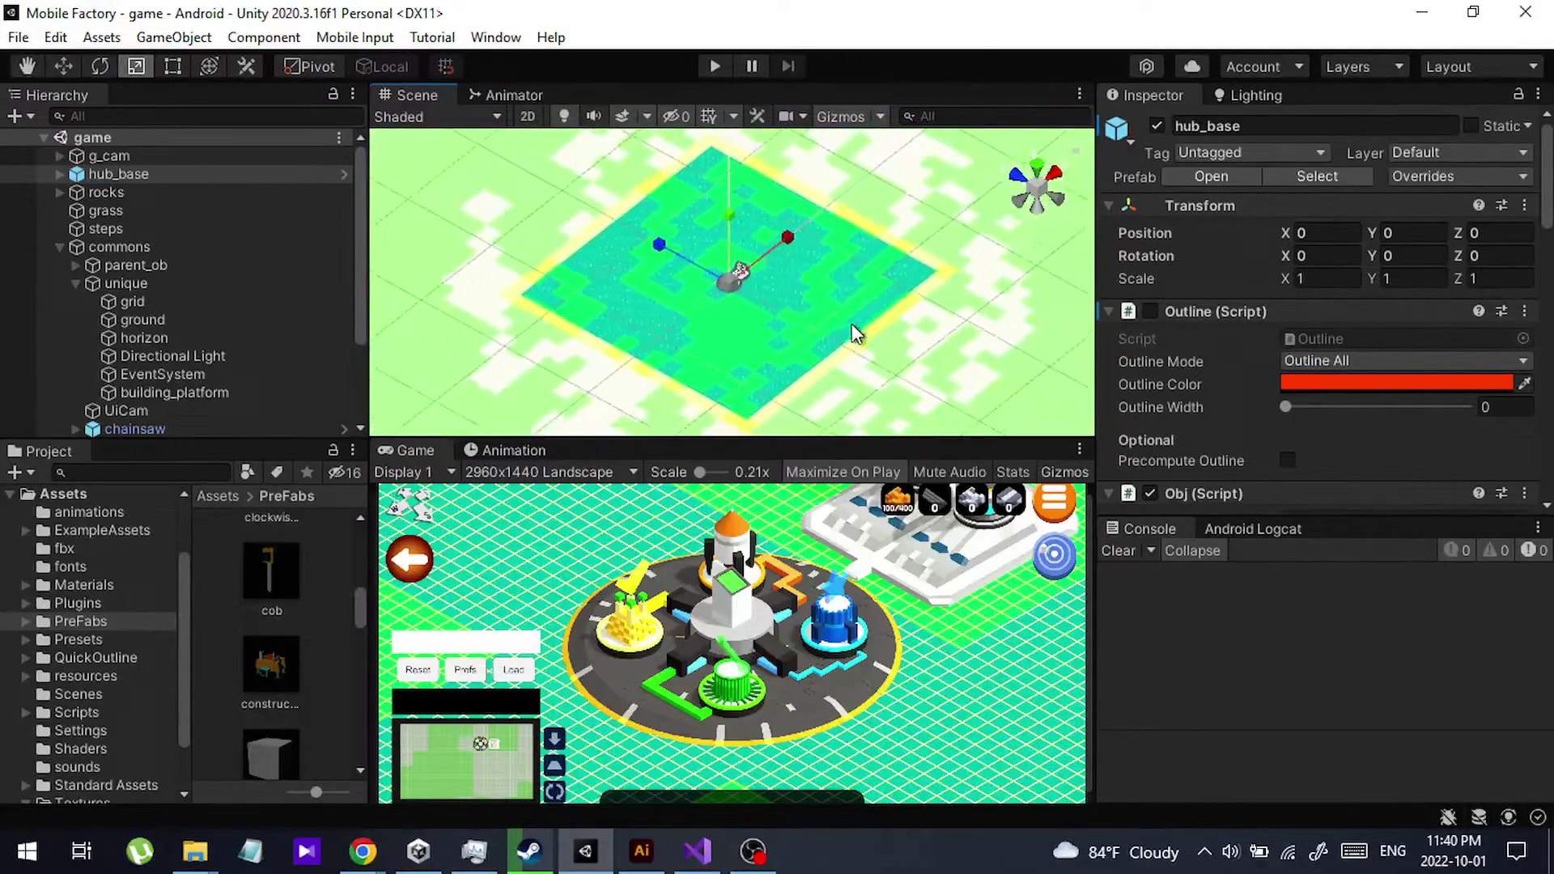
scroll(851, 323, "down", 5)
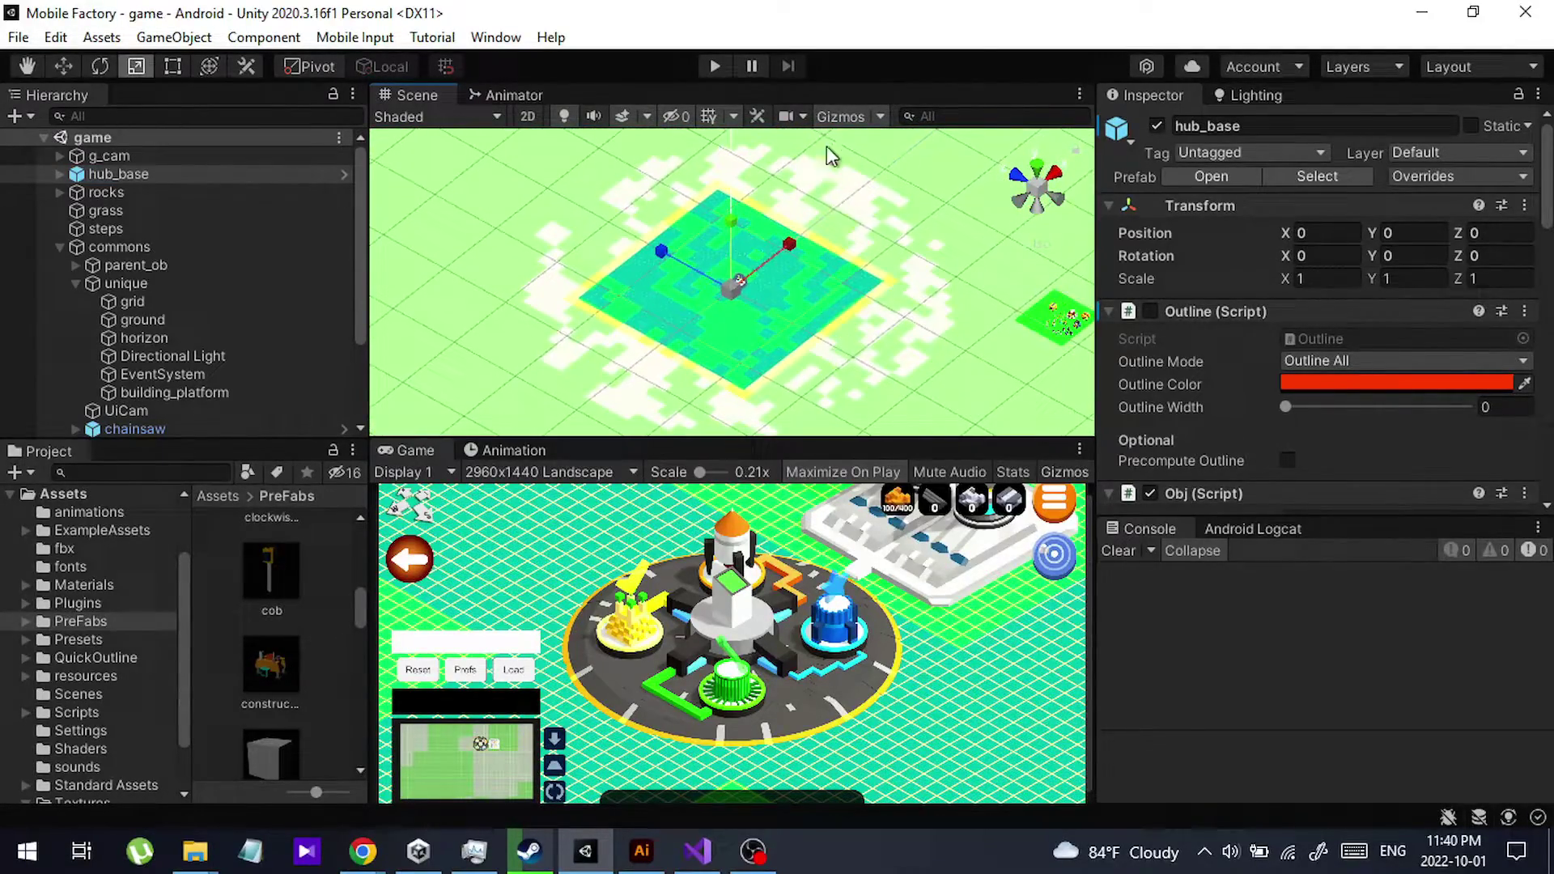
- Try dynamic clipping for the Scene camera by enabling it and switching it back off in the camera settings
left_click(793, 118)
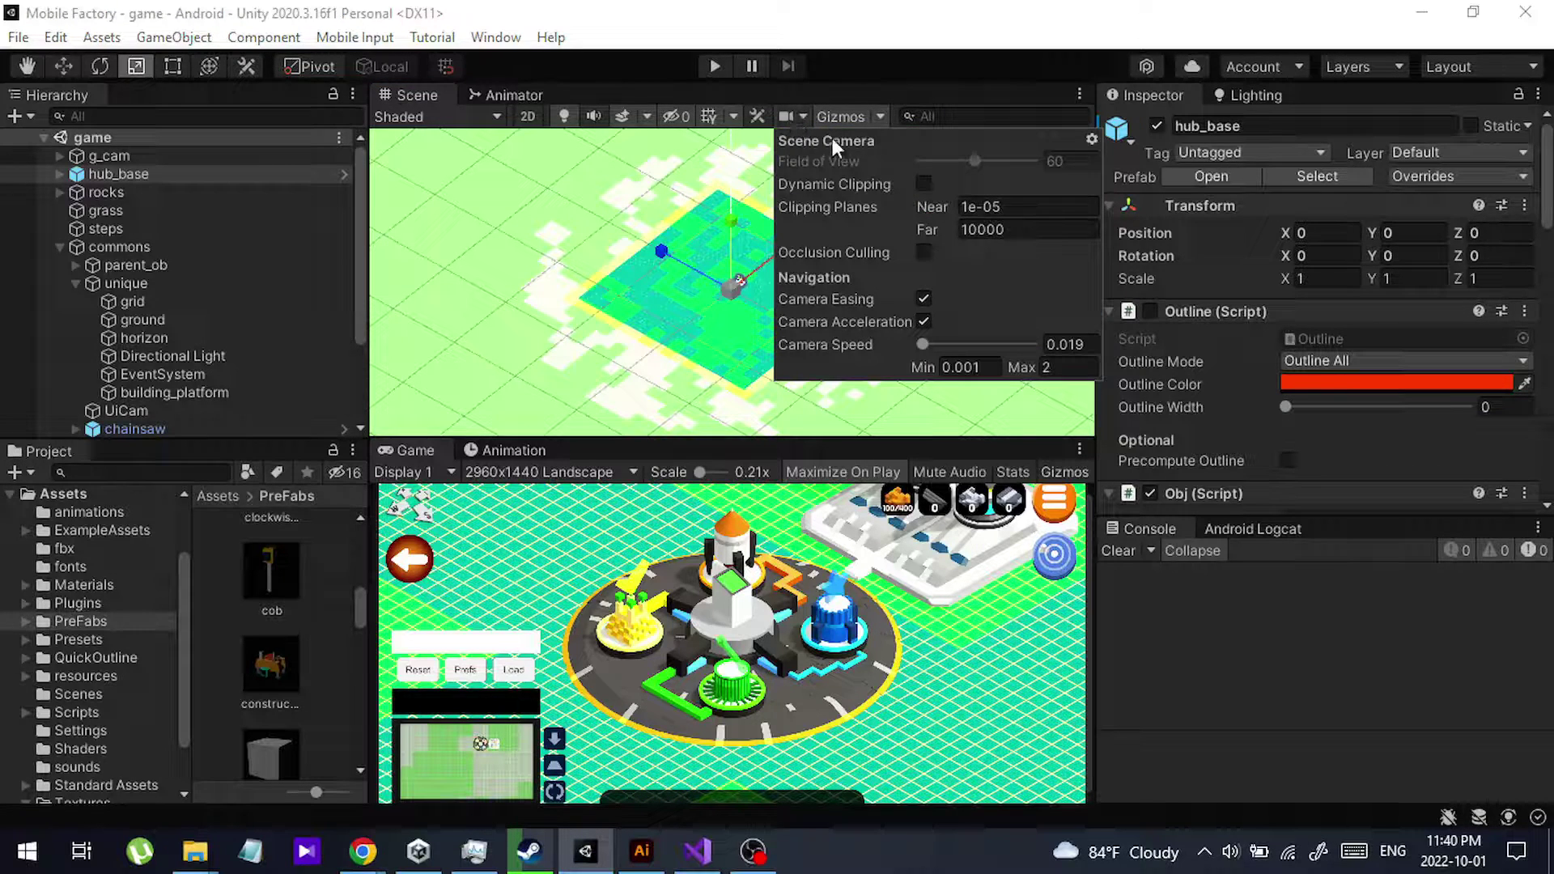
left_click(922, 186)
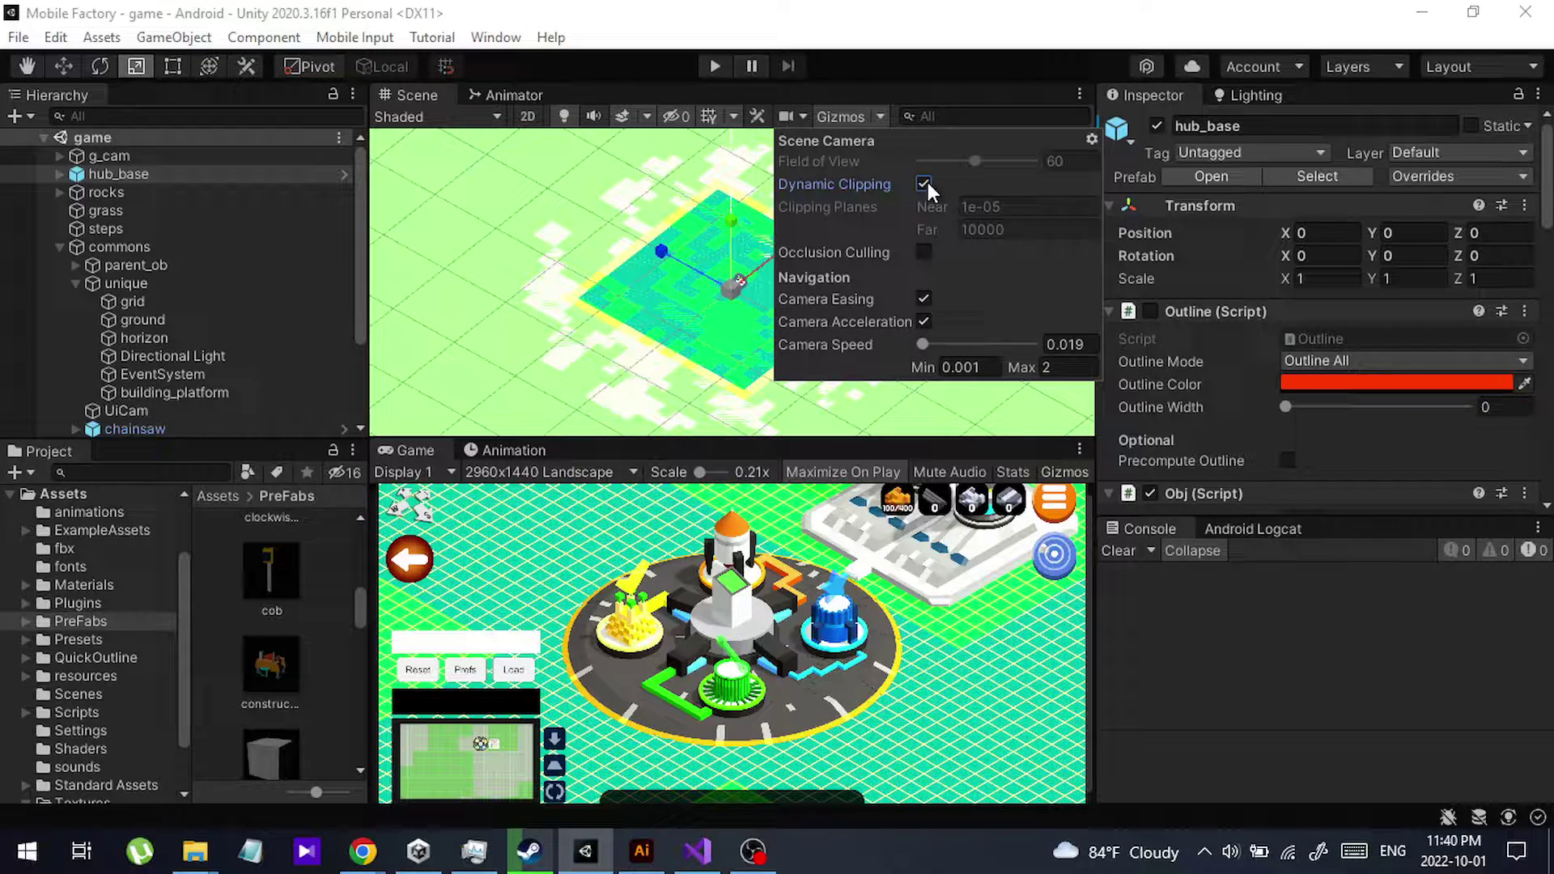
left_click(927, 183)
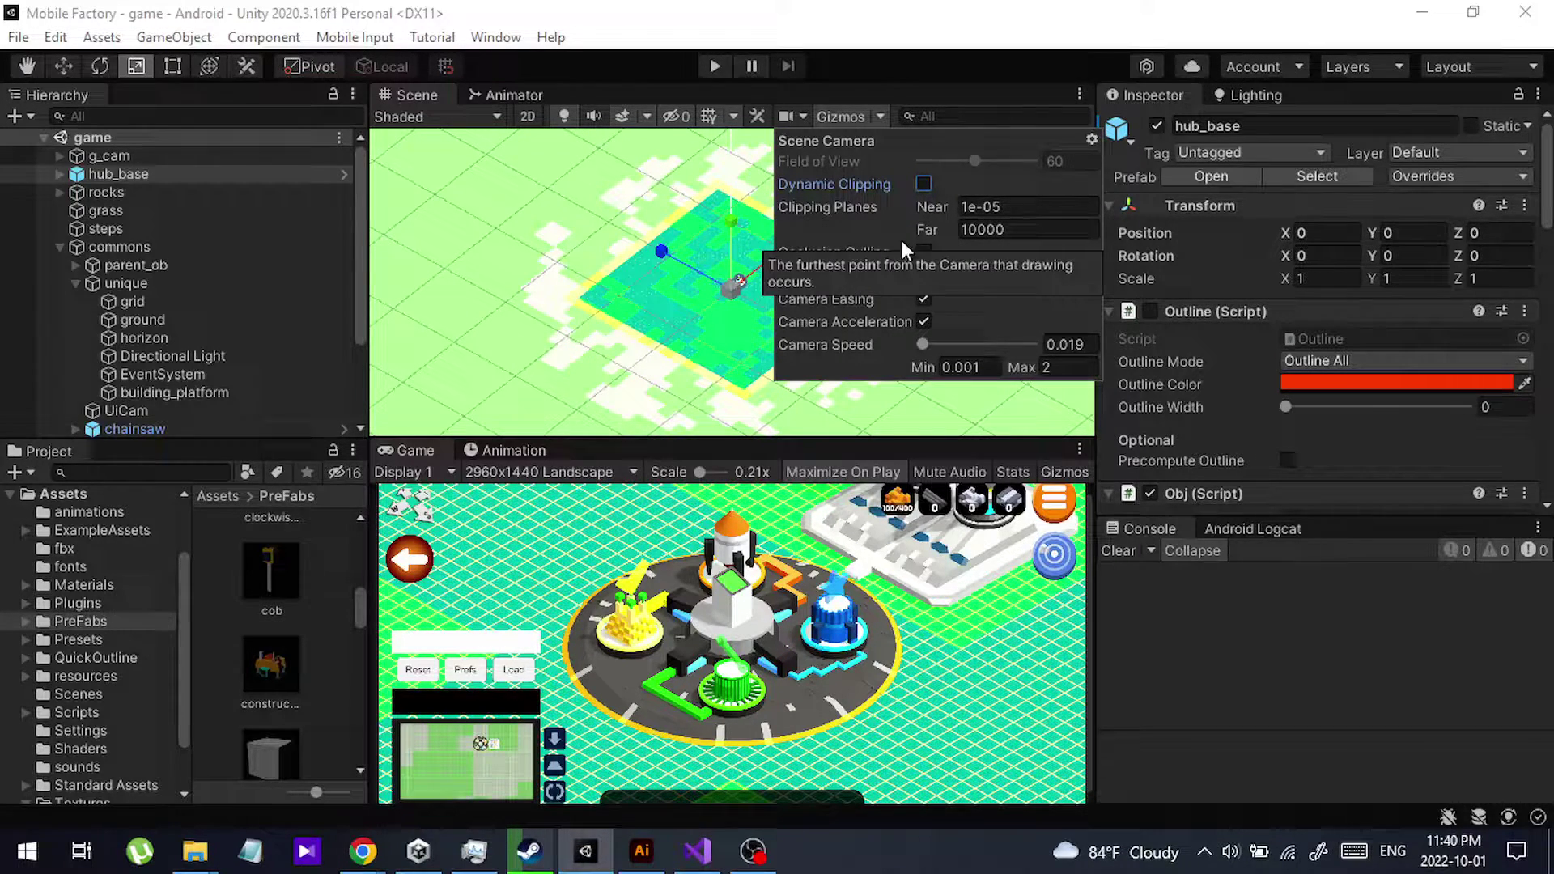
scroll(580, 347, "down", 5)
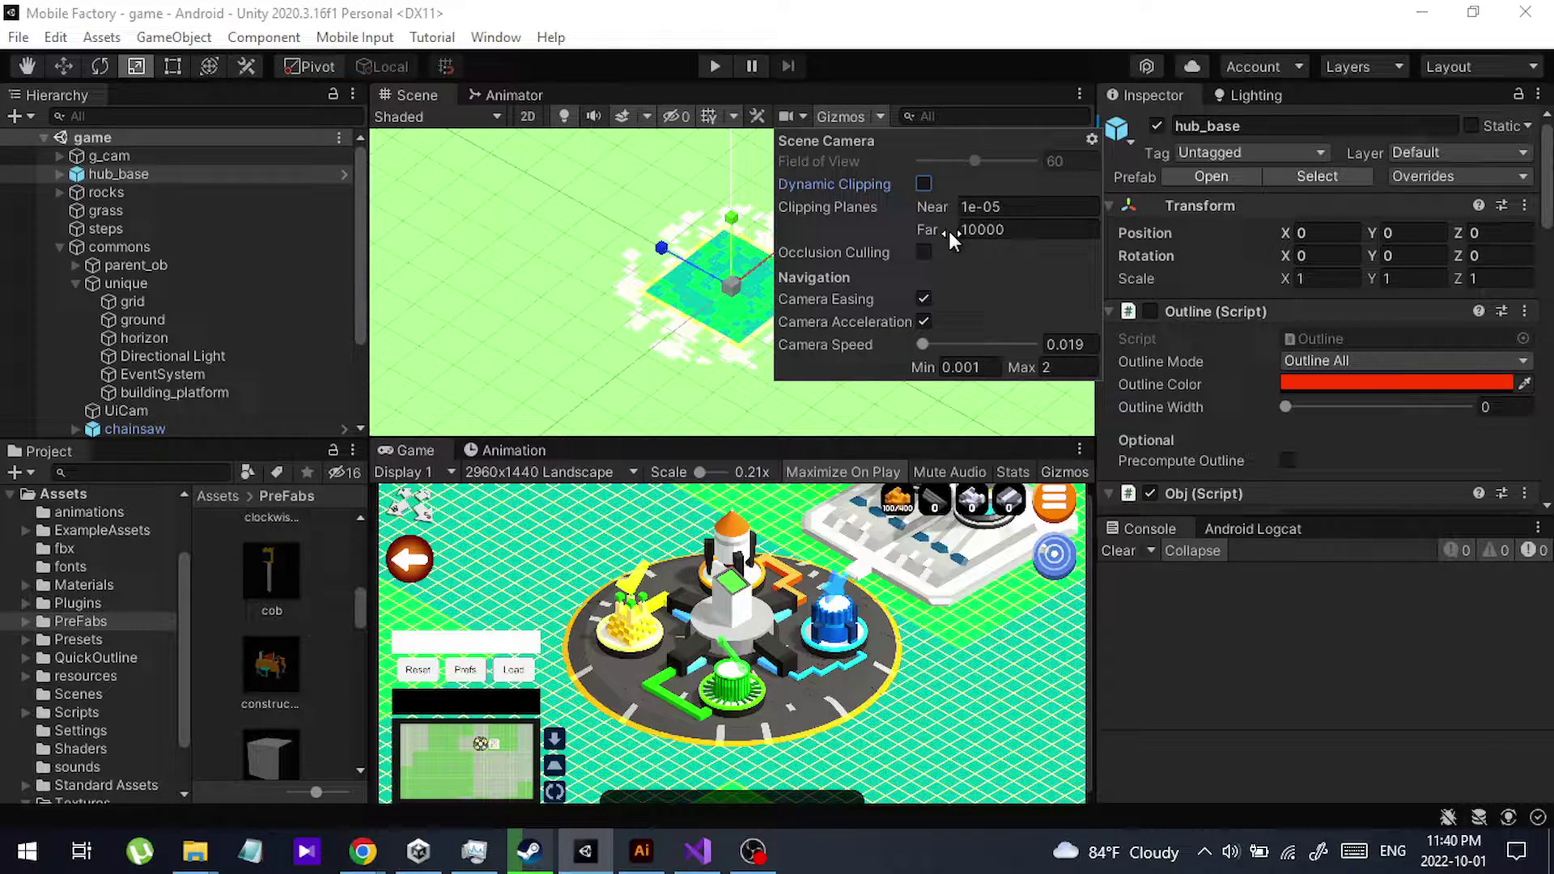
- Lower the far clipping plane of the Scene camera to about 820.8
left_click(1008, 224)
key("BackSpace")
key("BackSpace")
left_click_drag(930, 232, 240, 261)
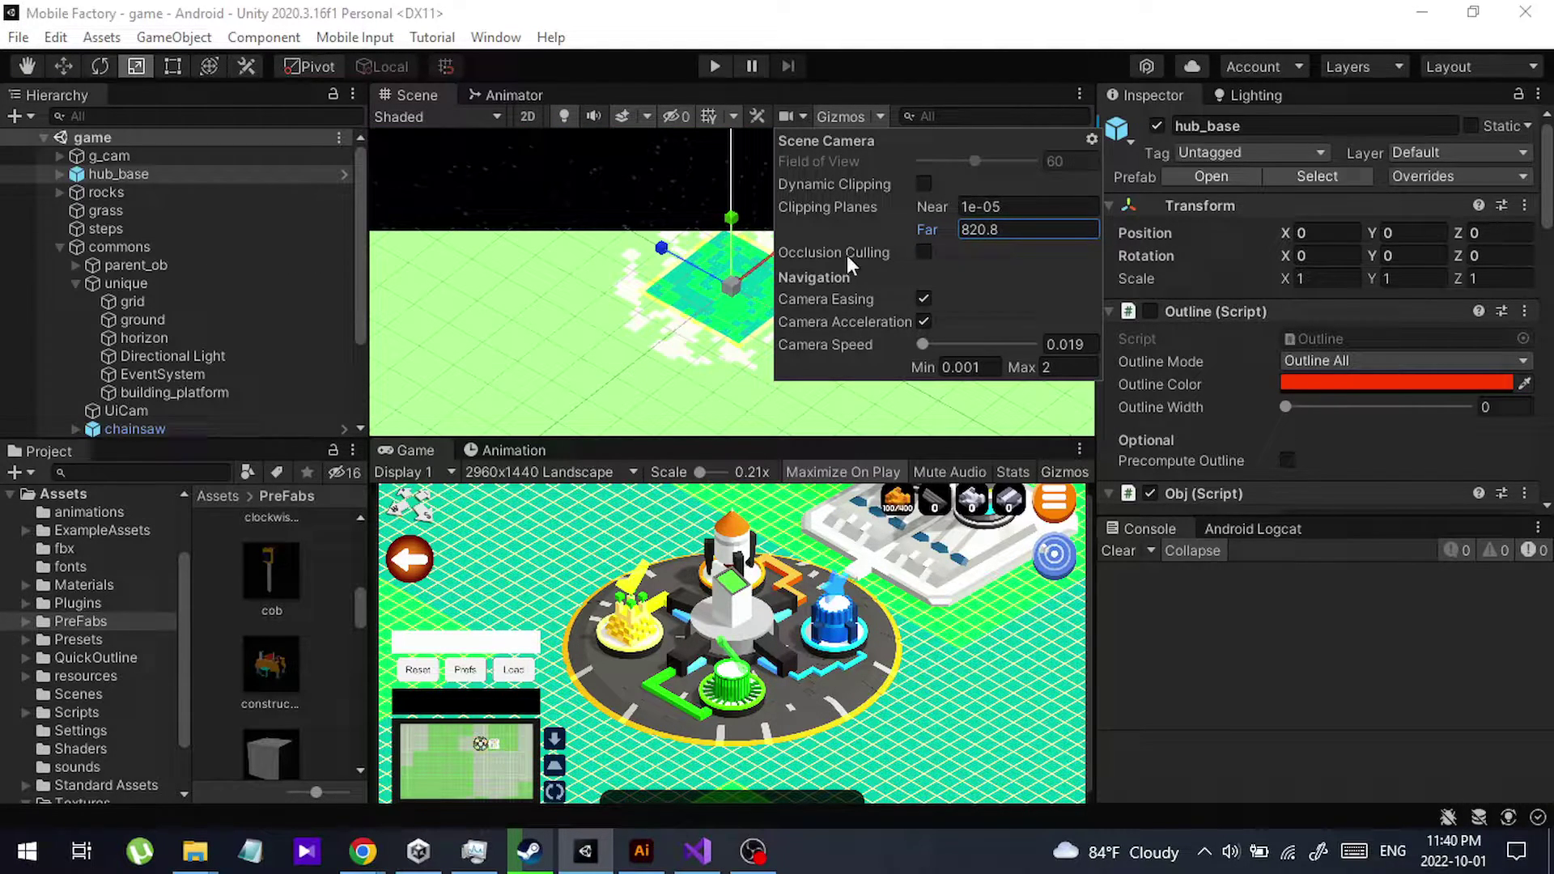
- Set the Scene camera's far clipping plane to 10000 and close the camera settings
left_click(1032, 227)
type("100")
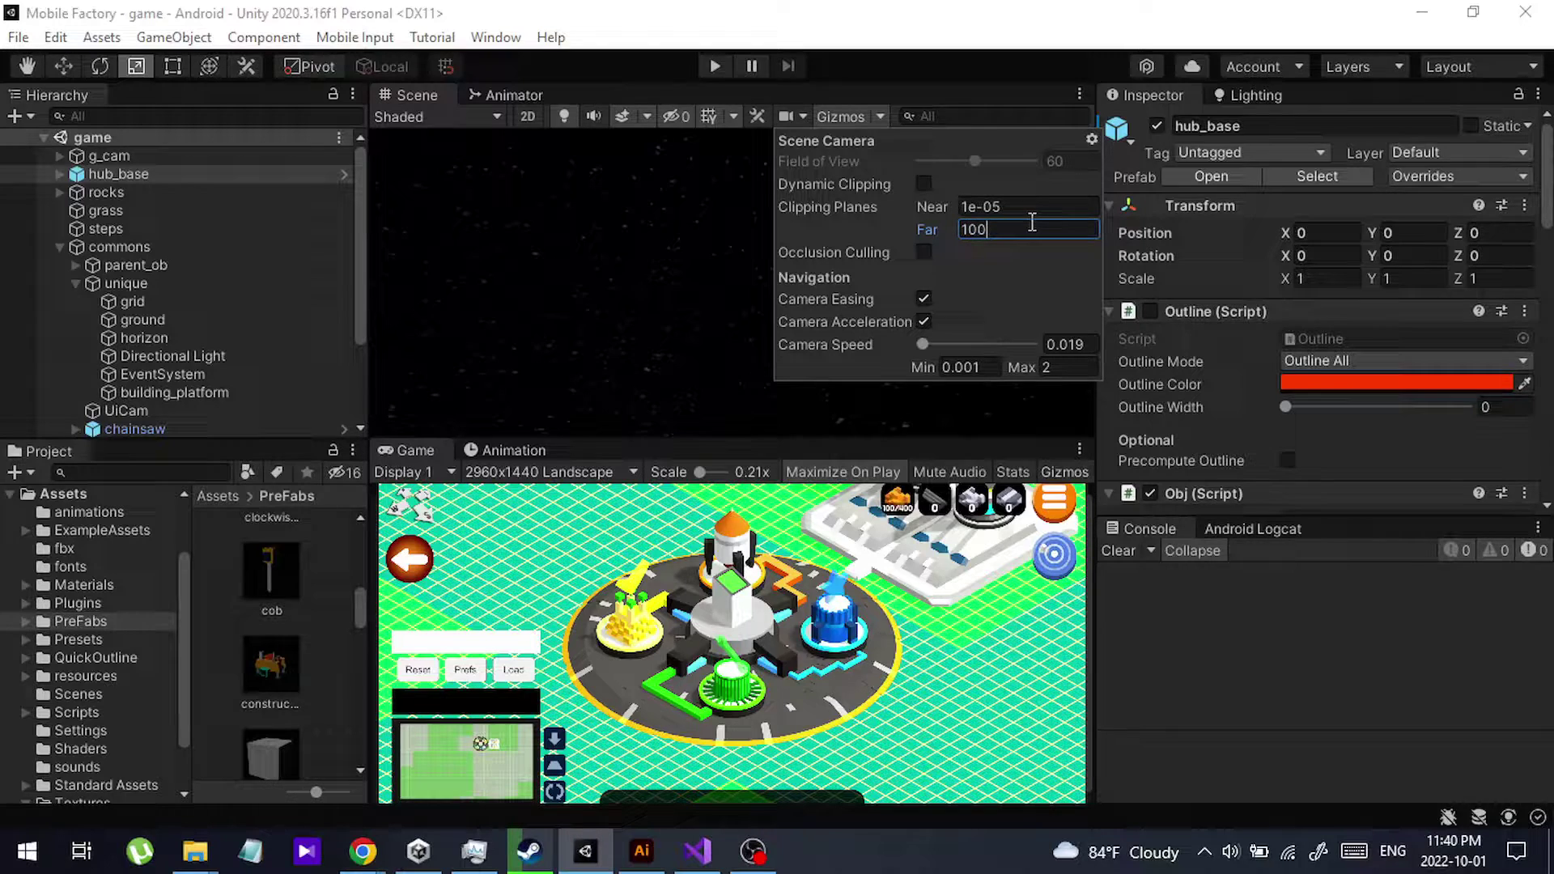
type("00")
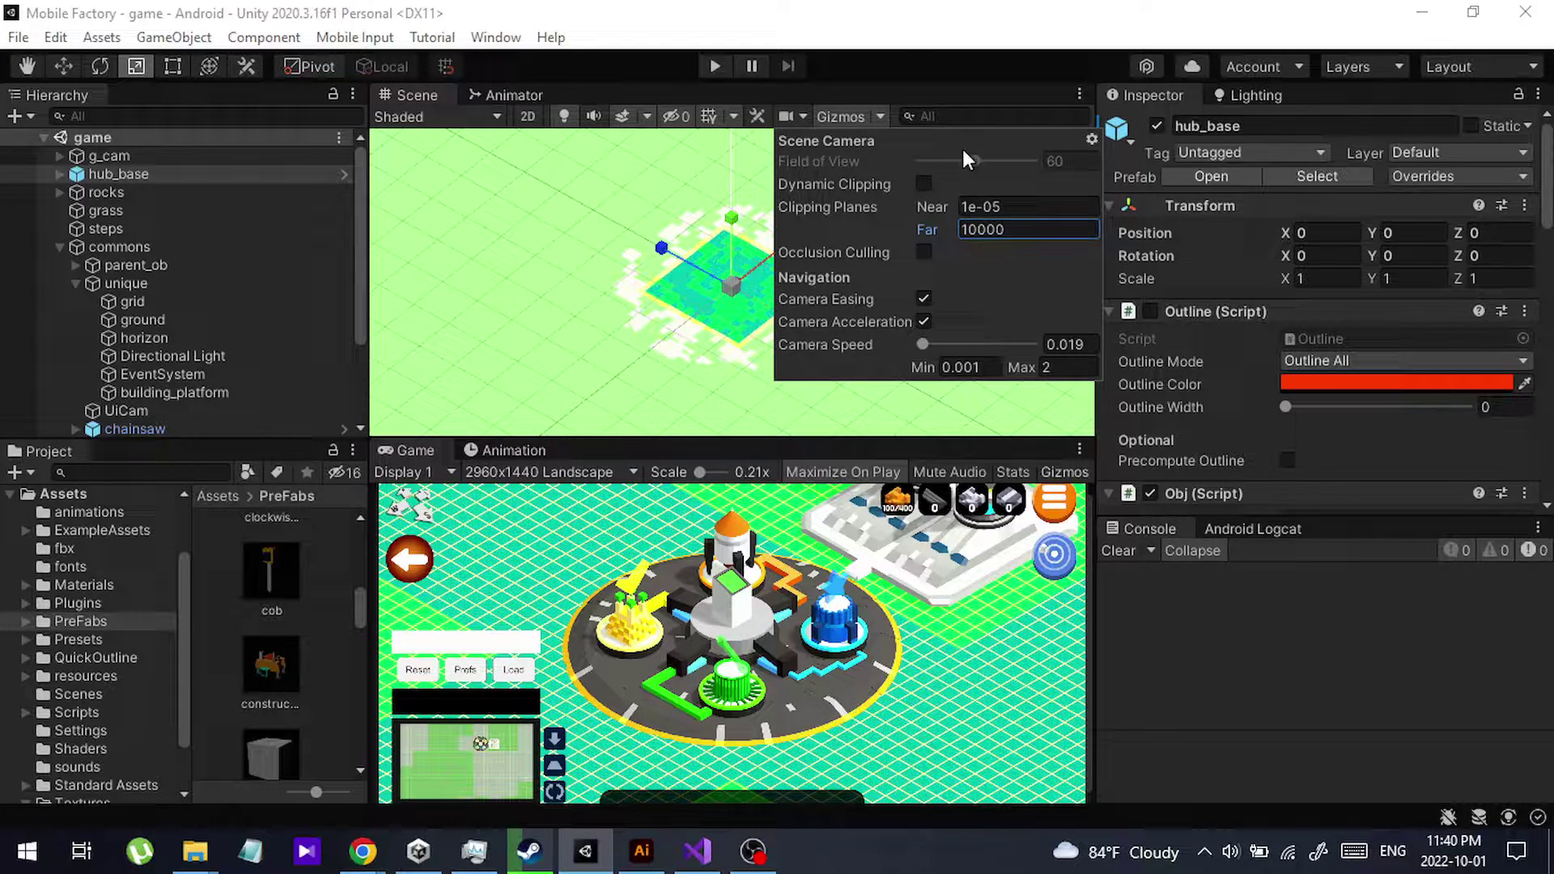
left_click(885, 20)
- Examine the Scene view's clipping of the terrain around hub_base at alternating close and distant zoom levels
scroll(830, 301, "down", 8)
scroll(771, 336, "up", 6)
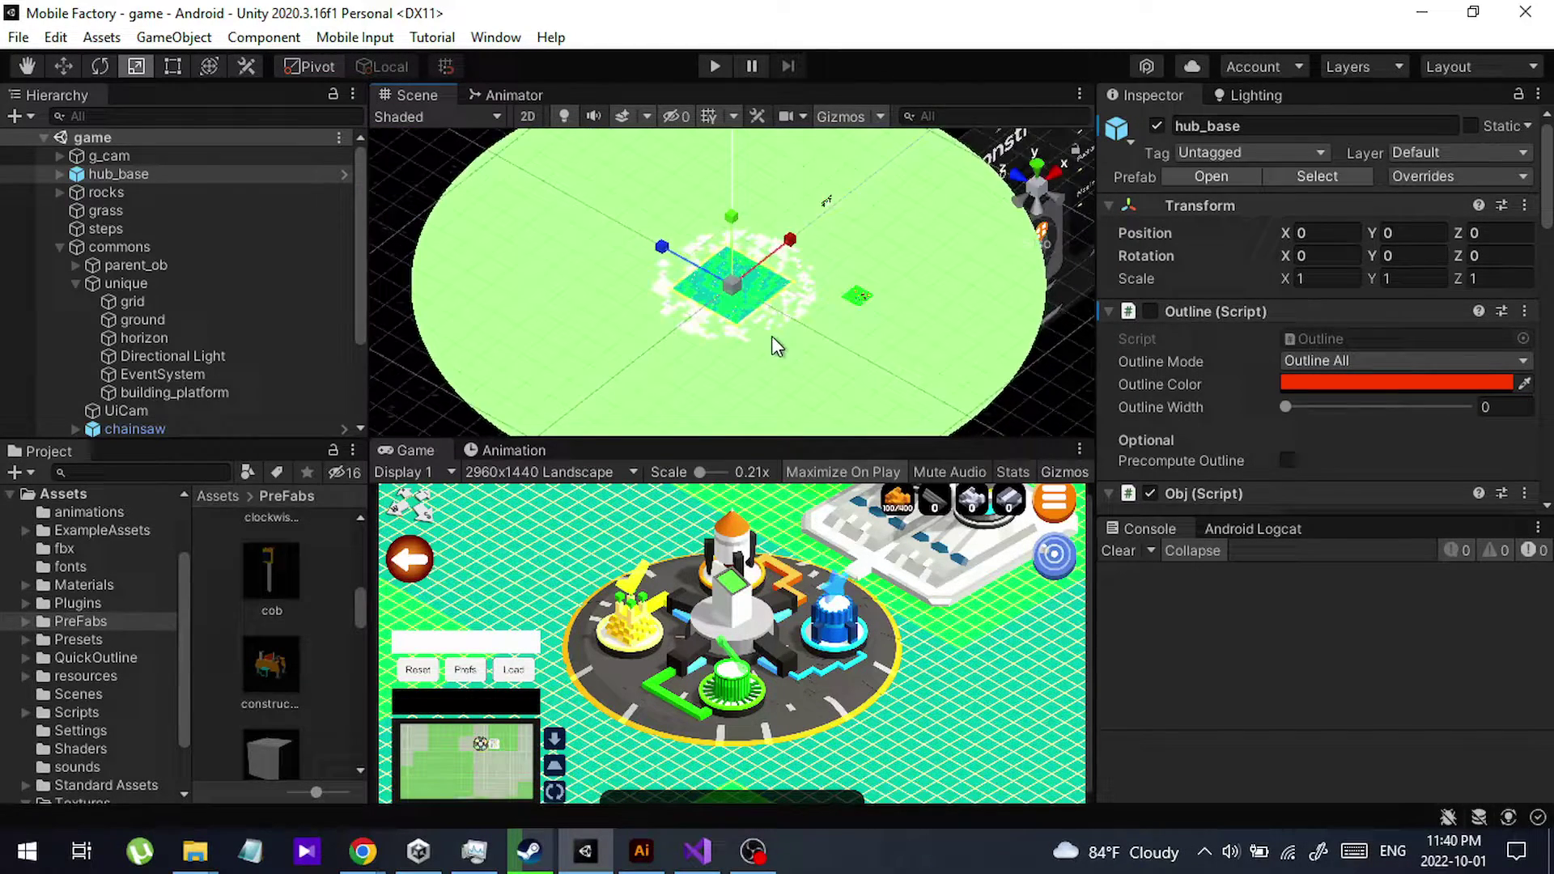
scroll(740, 283, "up", 3)
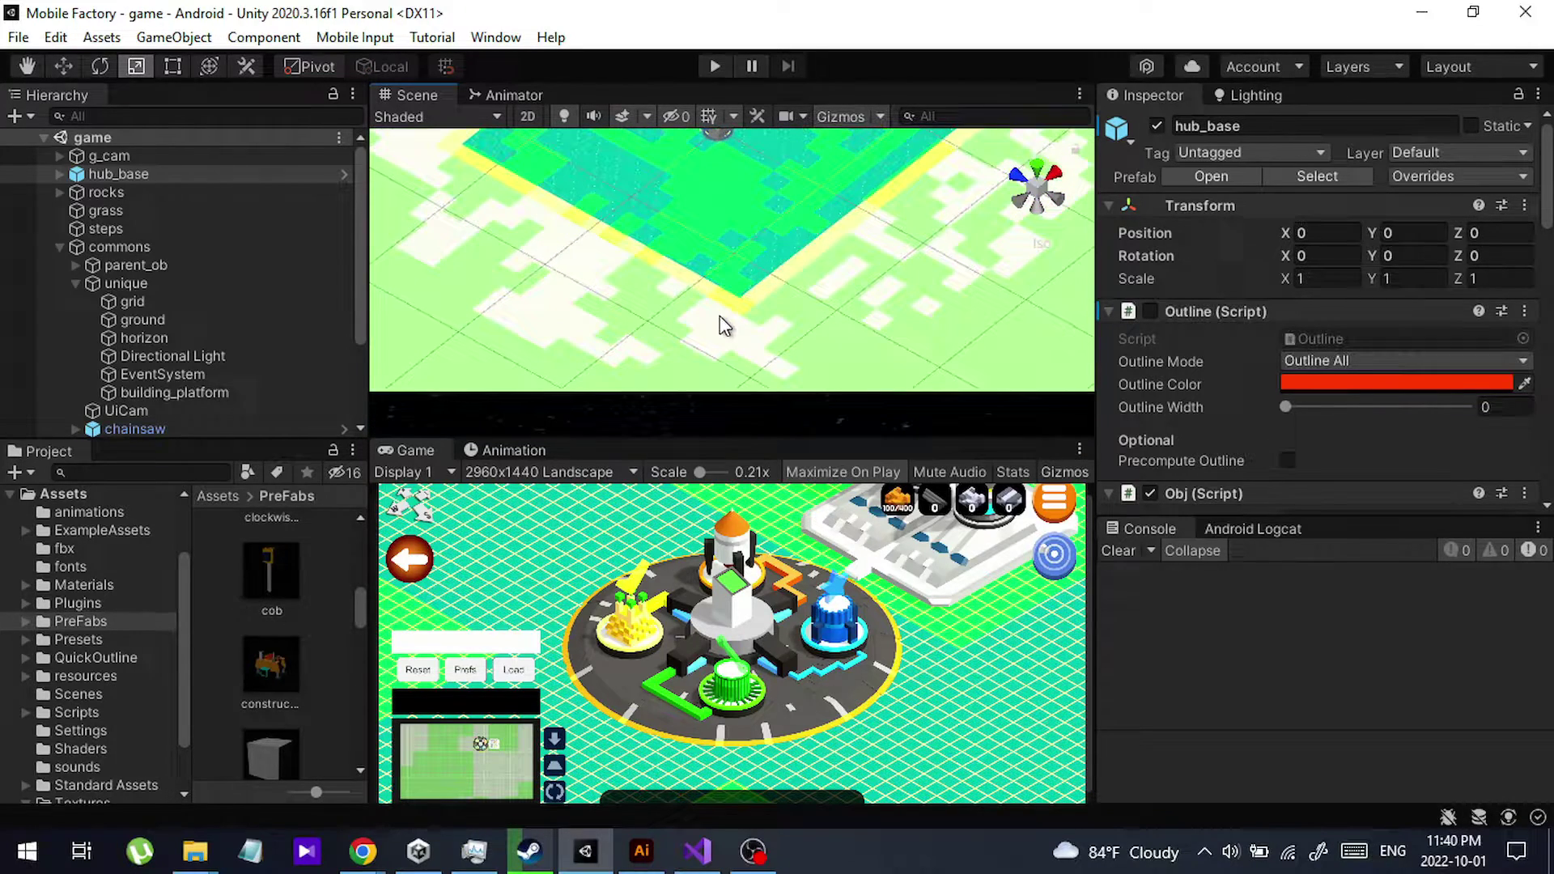
scroll(694, 326, "up", 3)
scroll(690, 330, "down", 4)
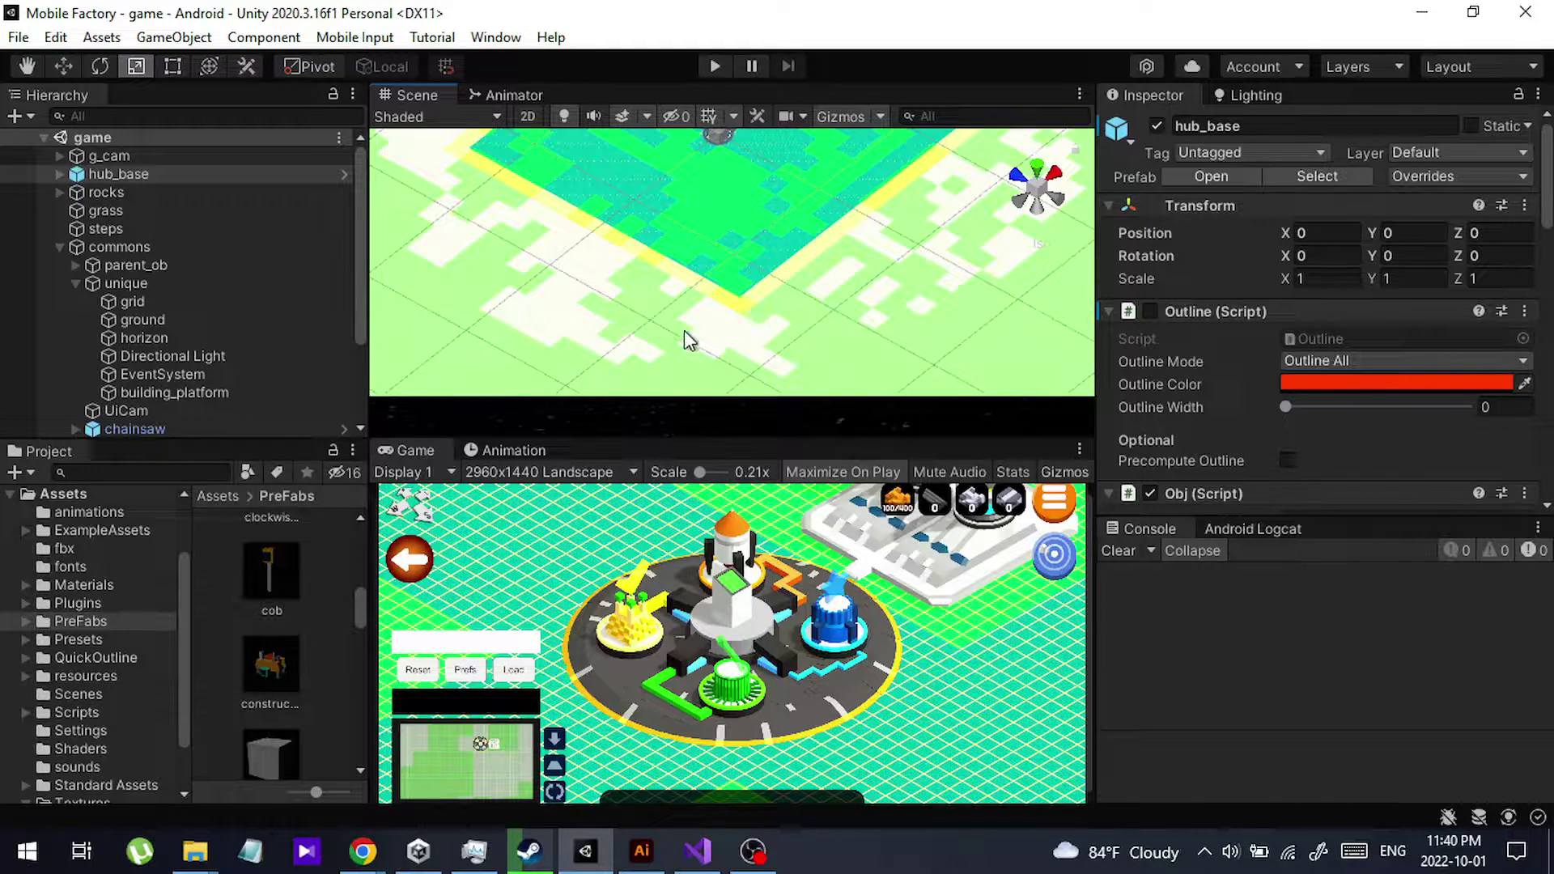
scroll(676, 338, "up", 8)
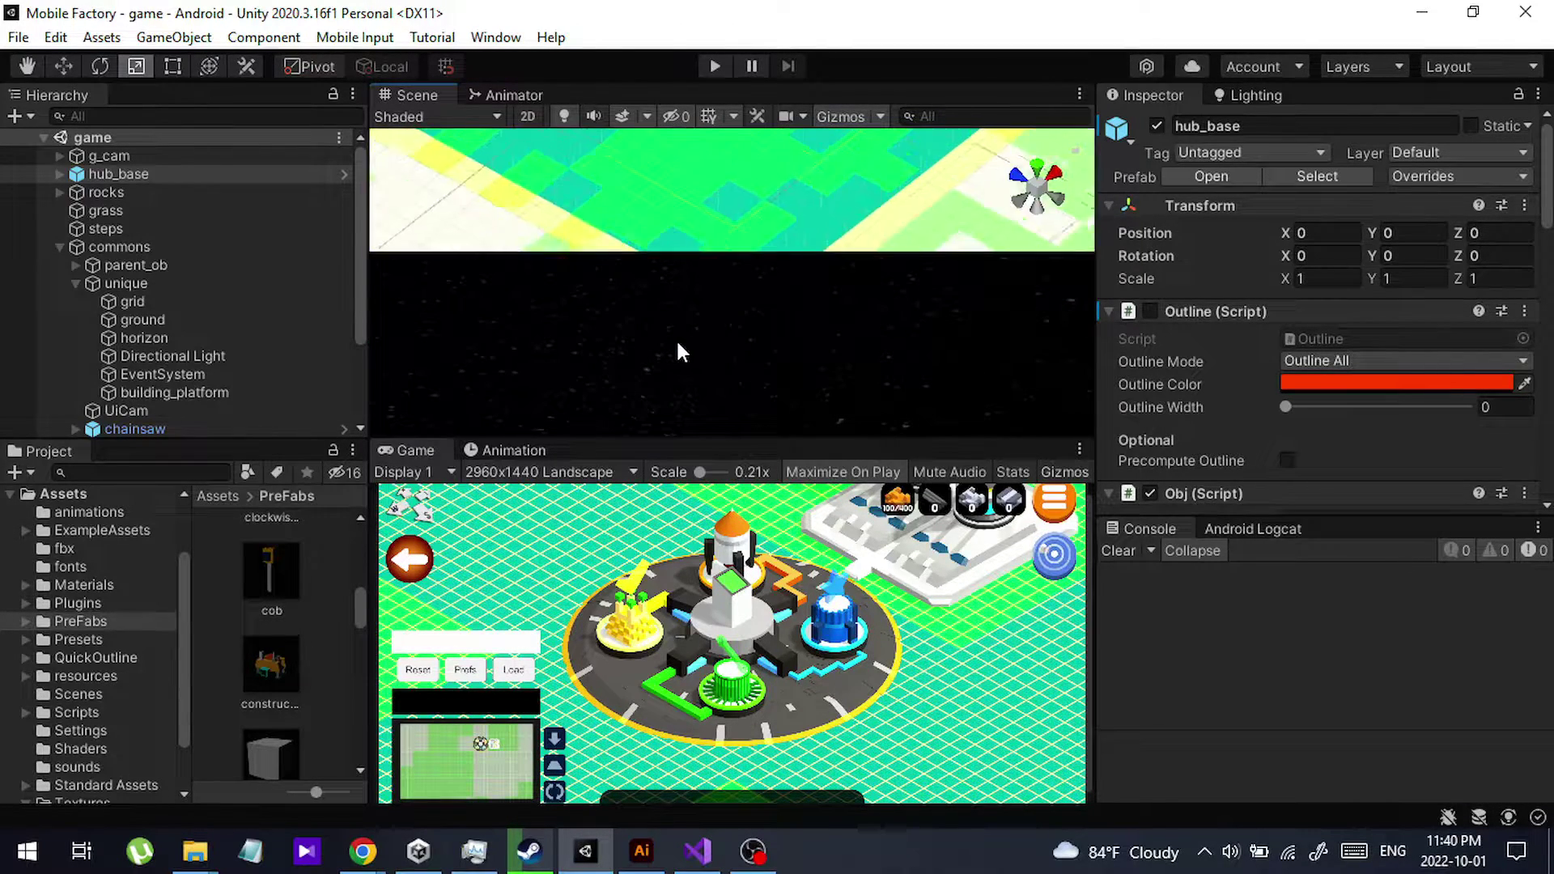
scroll(678, 344, "down", 3)
scroll(678, 344, "up", 3)
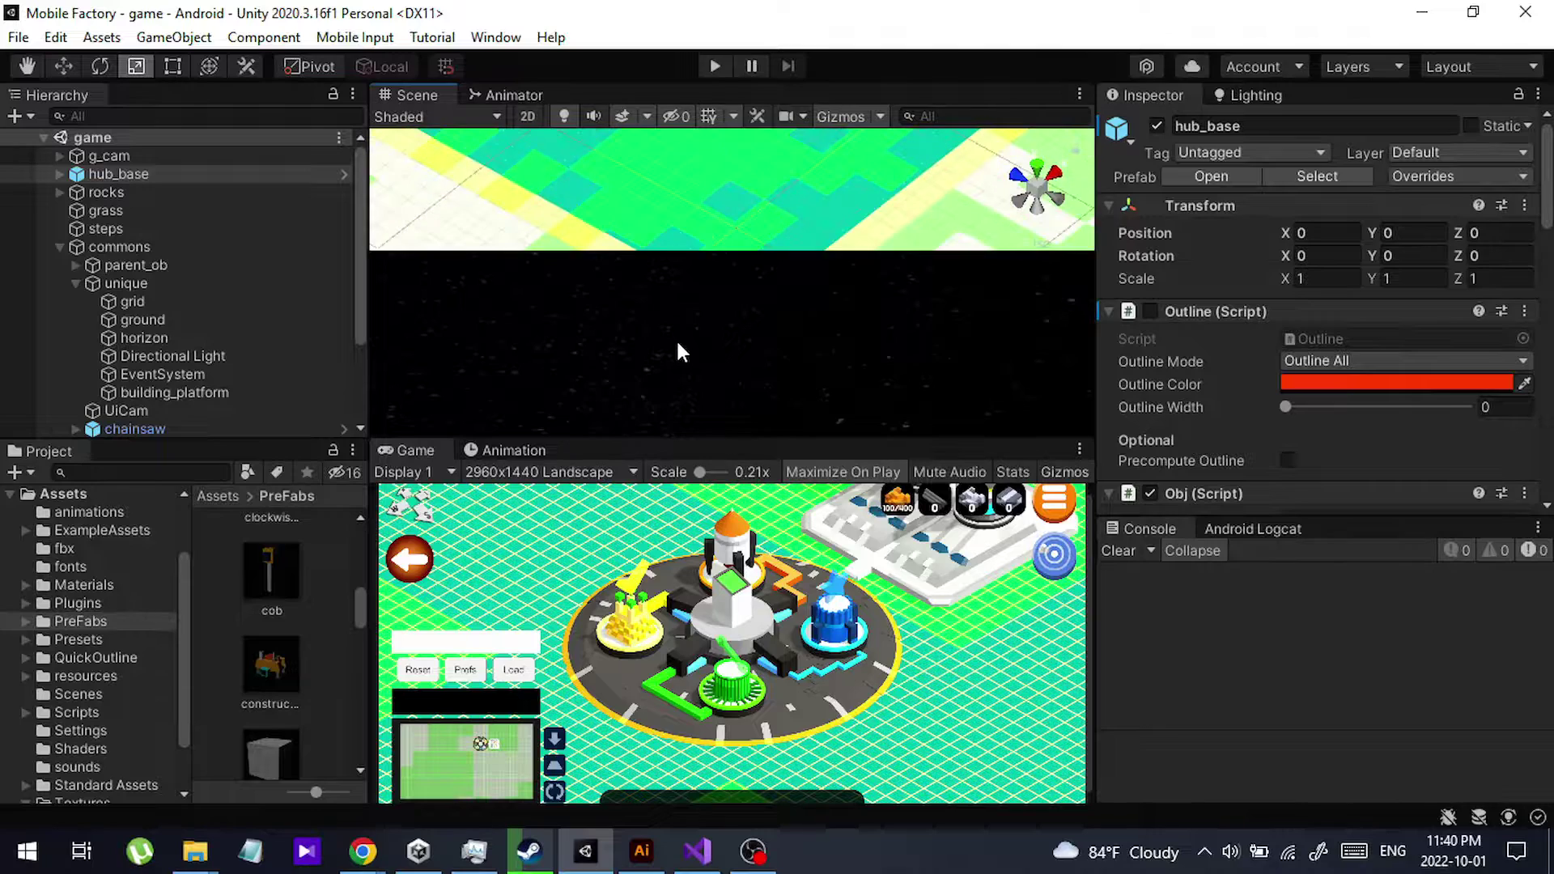
scroll(677, 338, "down", 5)
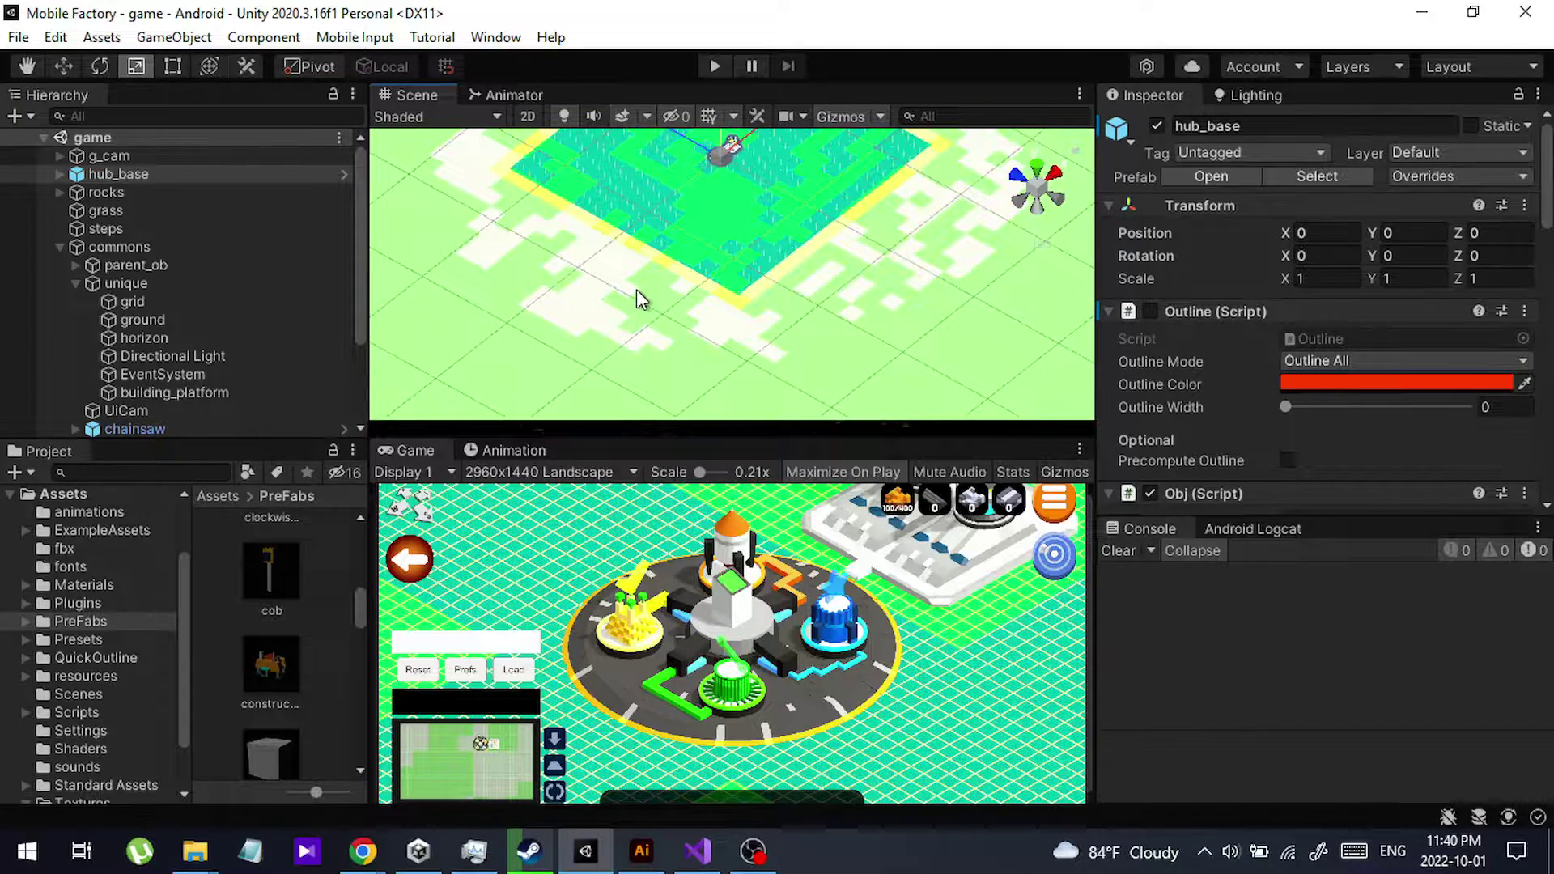
- Select the ground object and check how it is clipped at close and distant zoom levels
left_click(637, 291)
double_click(158, 319)
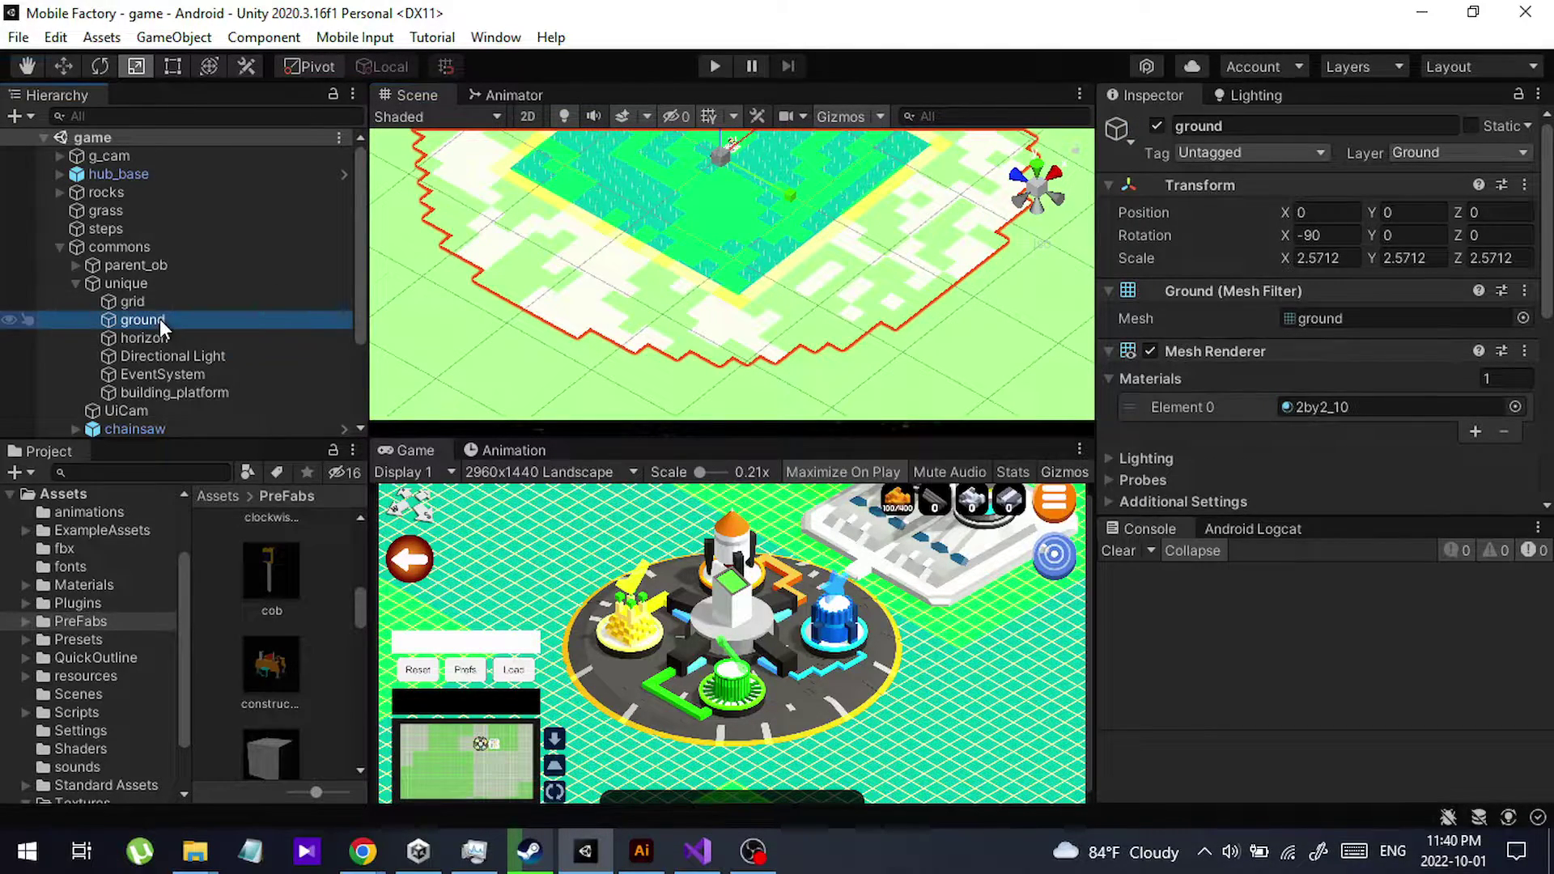
scroll(779, 351, "up", 6)
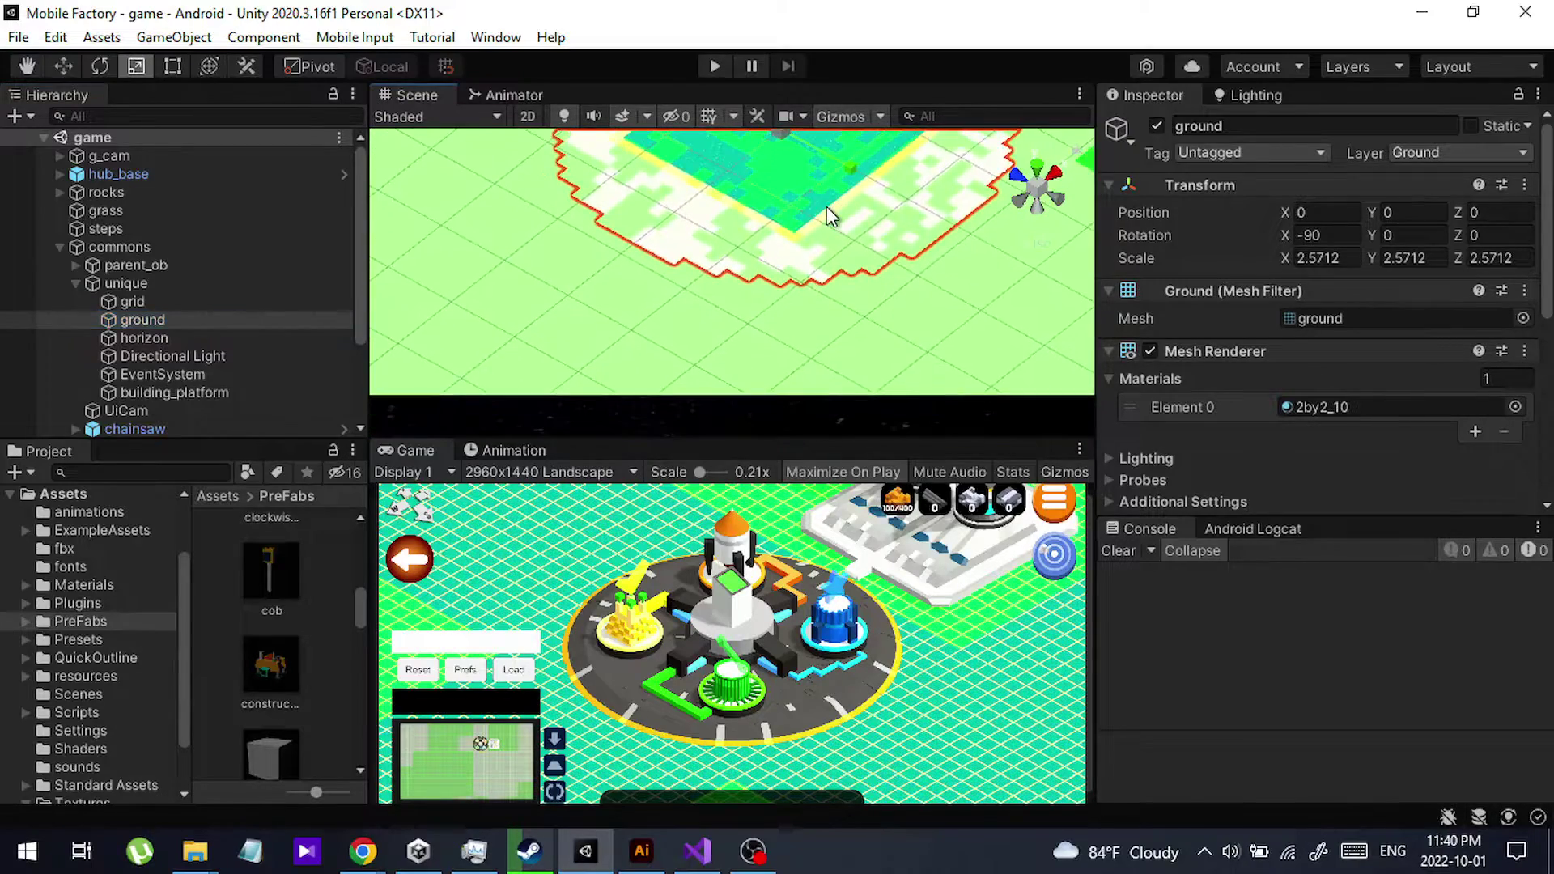
scroll(631, 341, "up", 3)
middle_click_drag(623, 338, 807, 347)
scroll(808, 347, "up", 2)
scroll(807, 347, "down", 4)
scroll(814, 356, "down", 2)
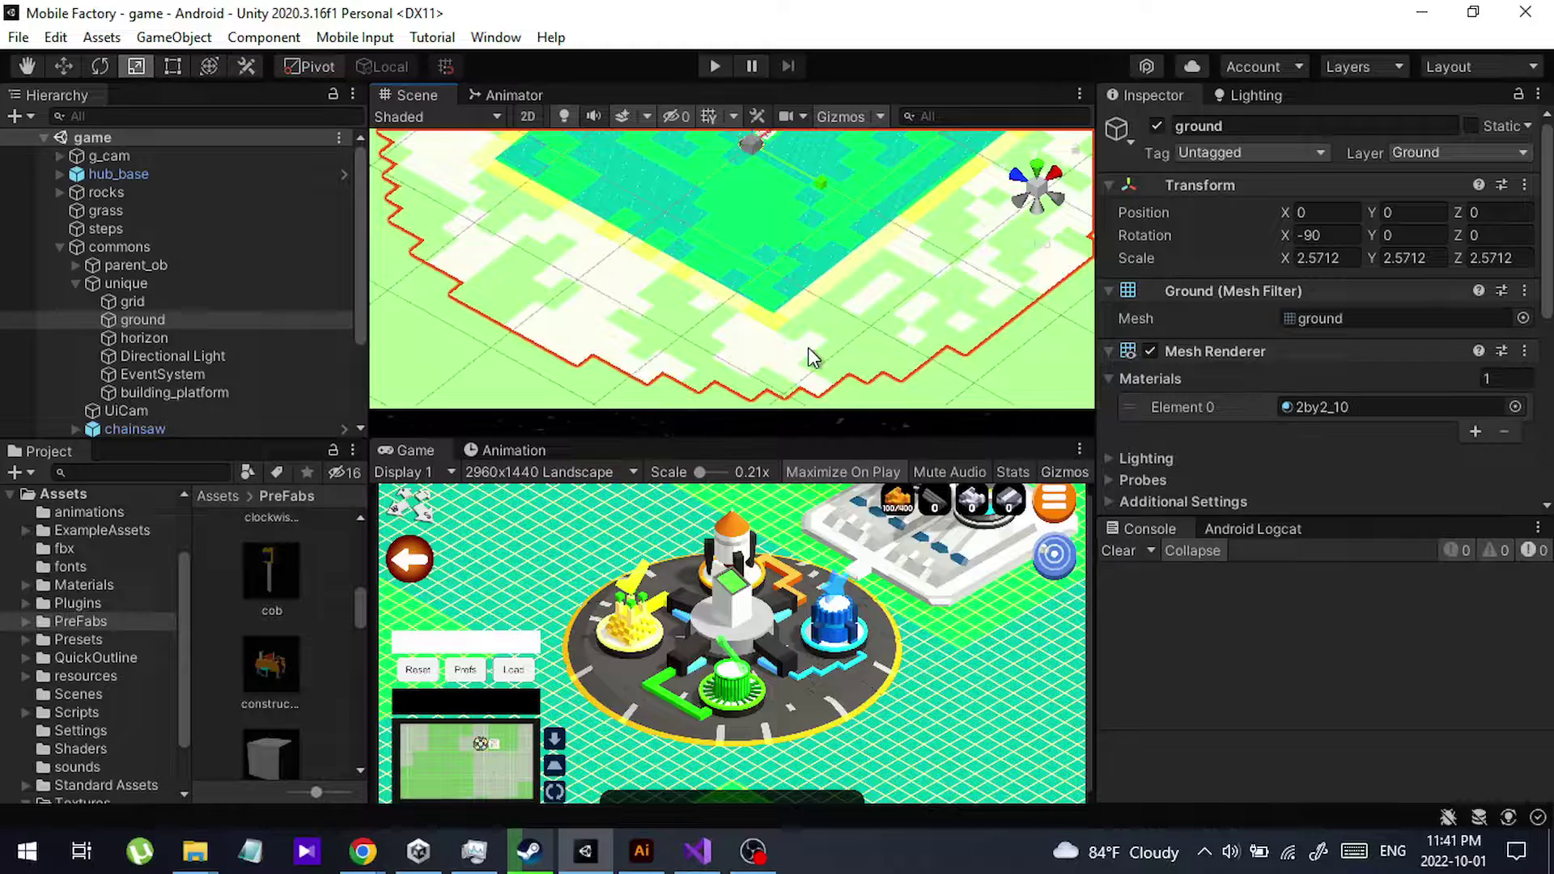
scroll(813, 356, "down", 3)
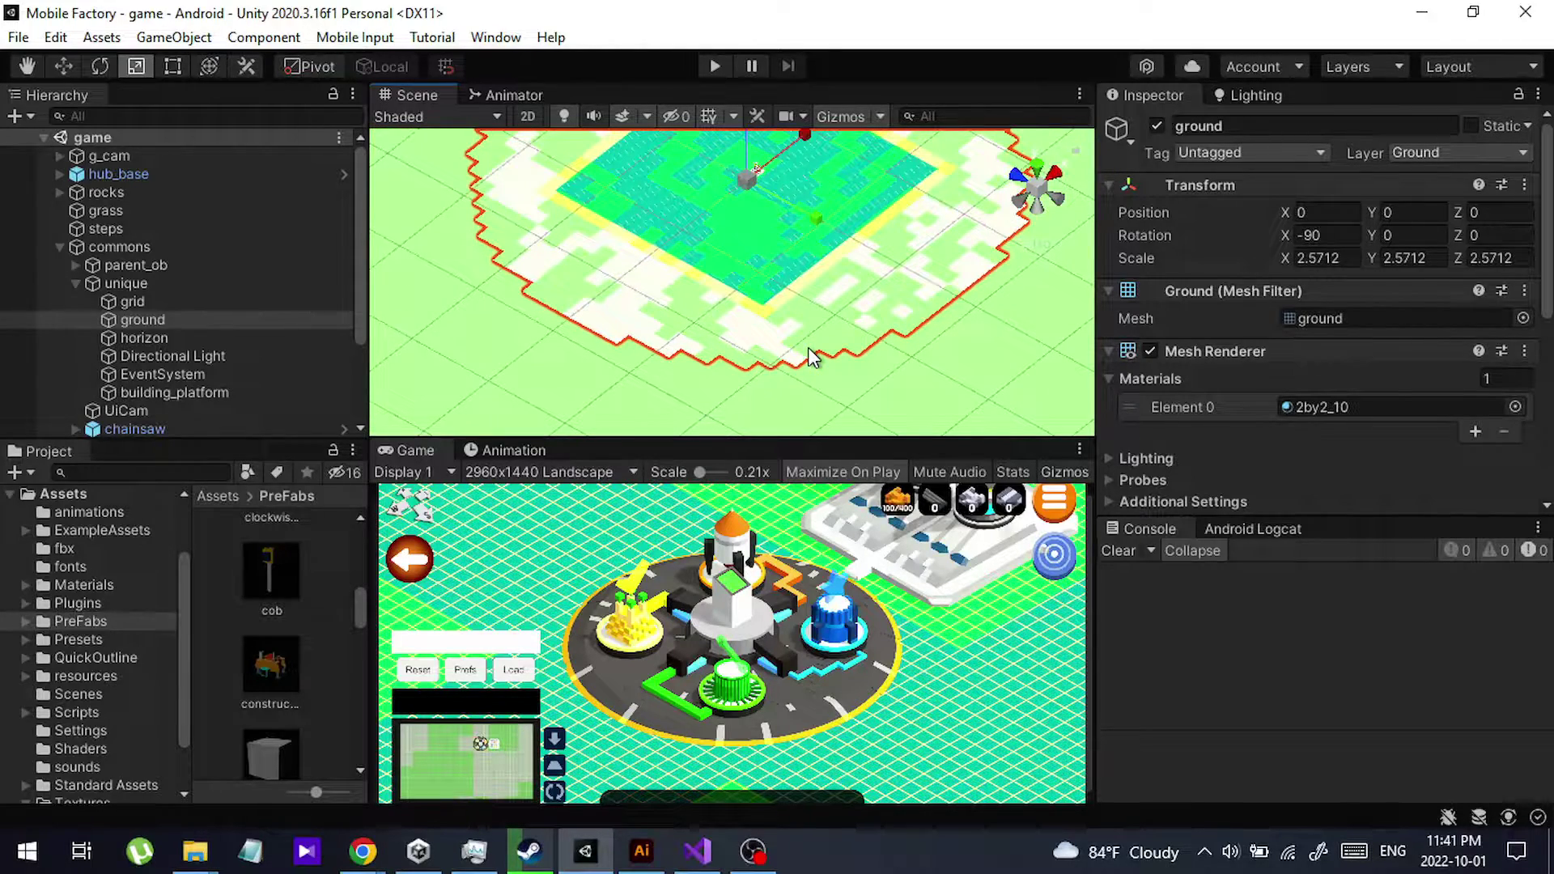
scroll(808, 349, "down", 4)
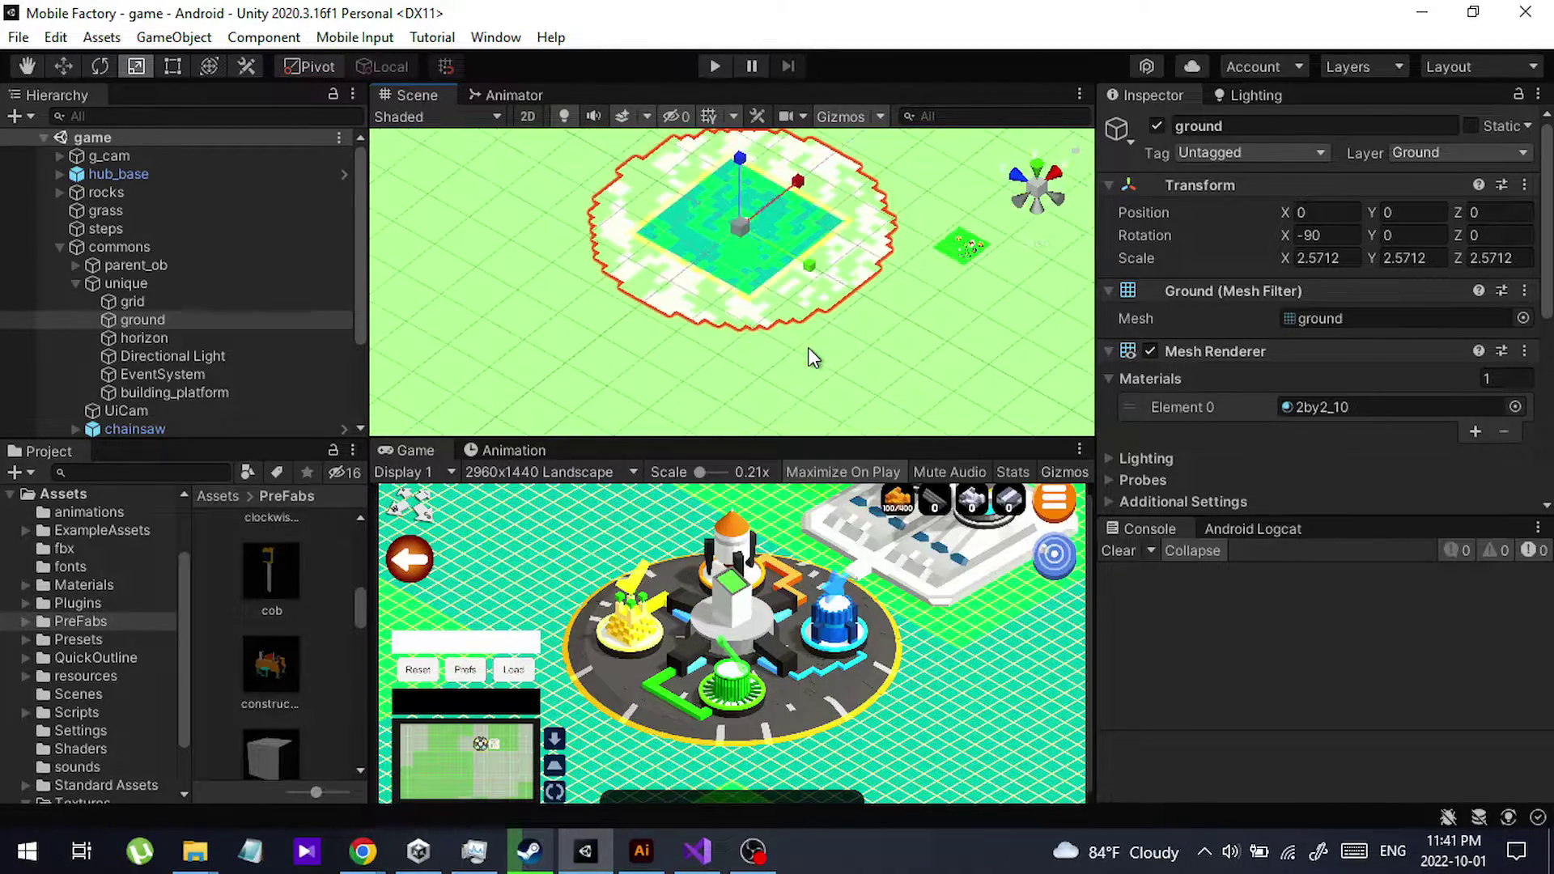
- Inspect the selected ground from the opposite viewing direction, moving in close to its outer edge
scroll(789, 314, "up", 5)
left_click_drag(959, 252, 712, 340, "alt")
left_click_drag(890, 283, 764, 243, "alt")
scroll(717, 314, "up", 8)
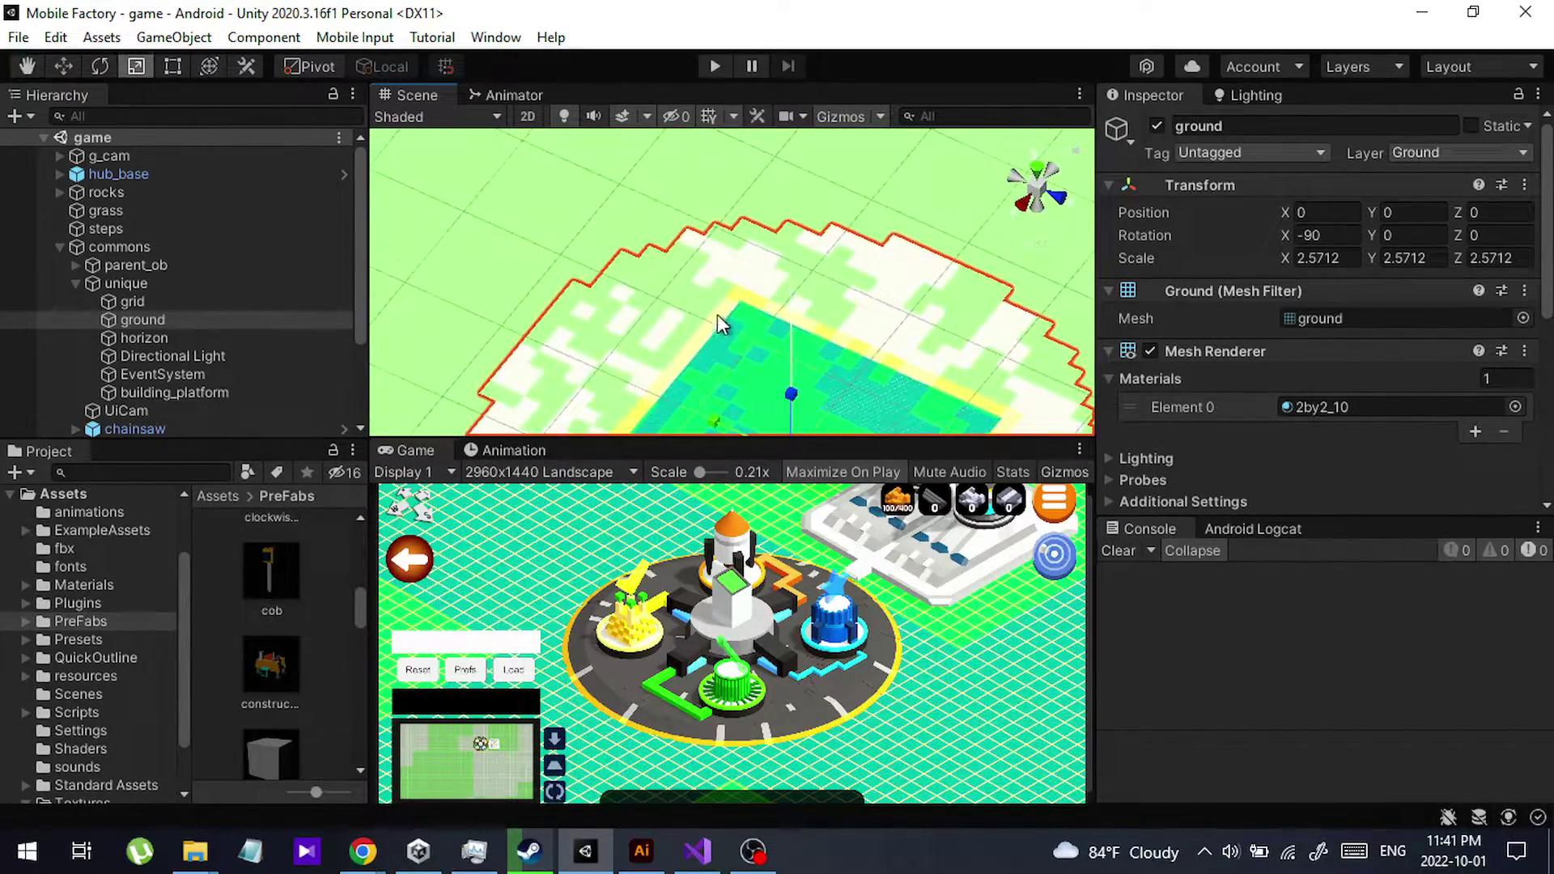
scroll(757, 268, "up", 5)
middle_click_drag(759, 270, 857, 291)
scroll(774, 372, "up", 2)
scroll(789, 366, "down", 6)
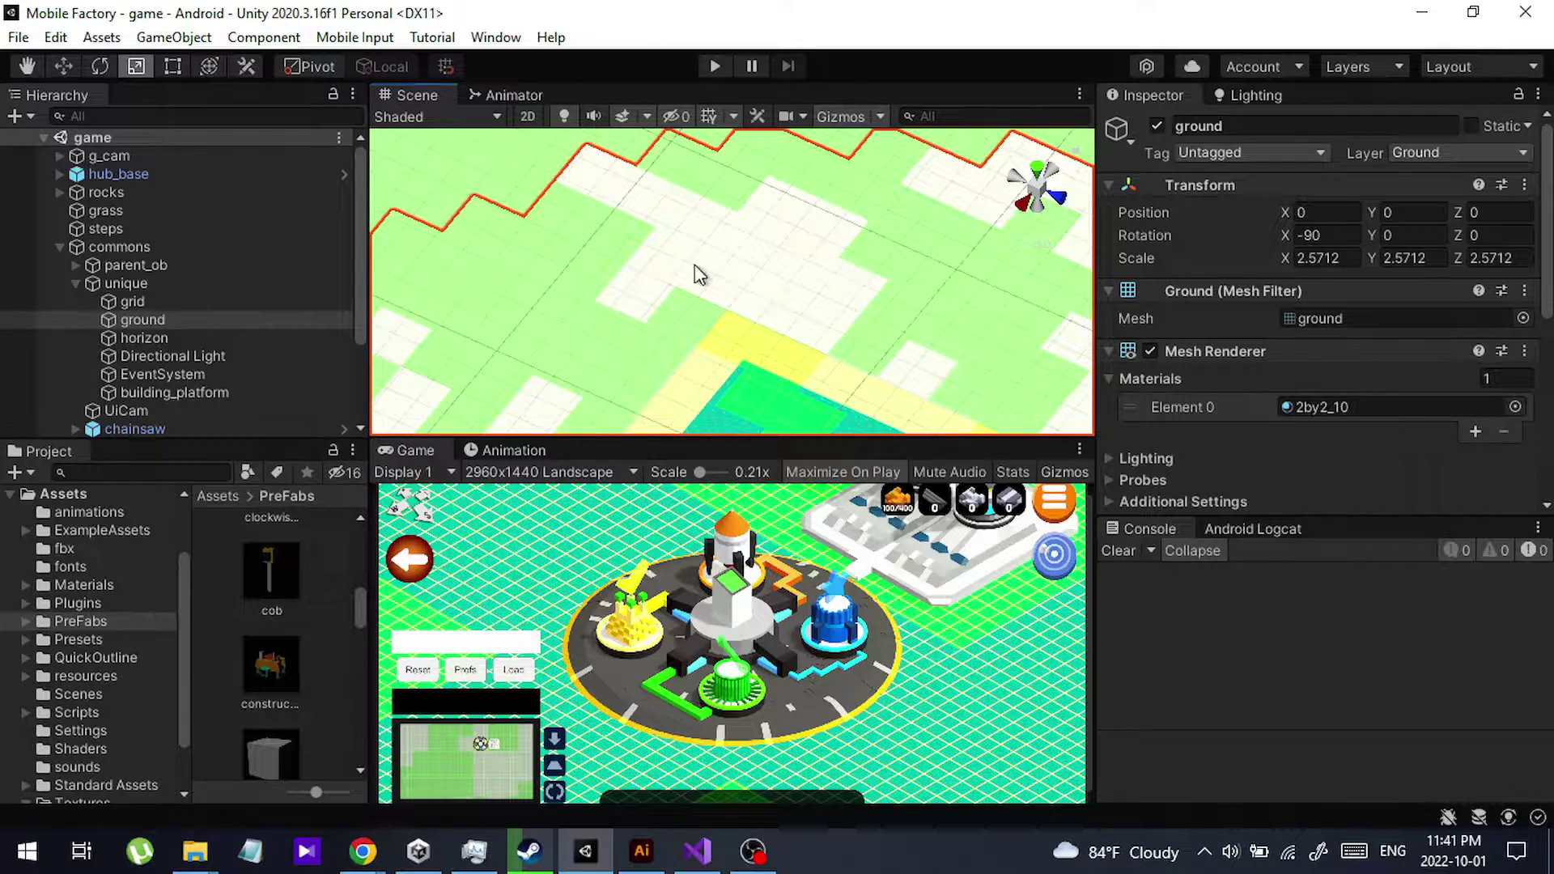
- Check the rendering of the white and yellow patches by the ground's corner while varying the zoom distance
scroll(721, 288, "up", 4)
right_click_drag(740, 332, 728, 301)
middle_click_drag(758, 333, 756, 302)
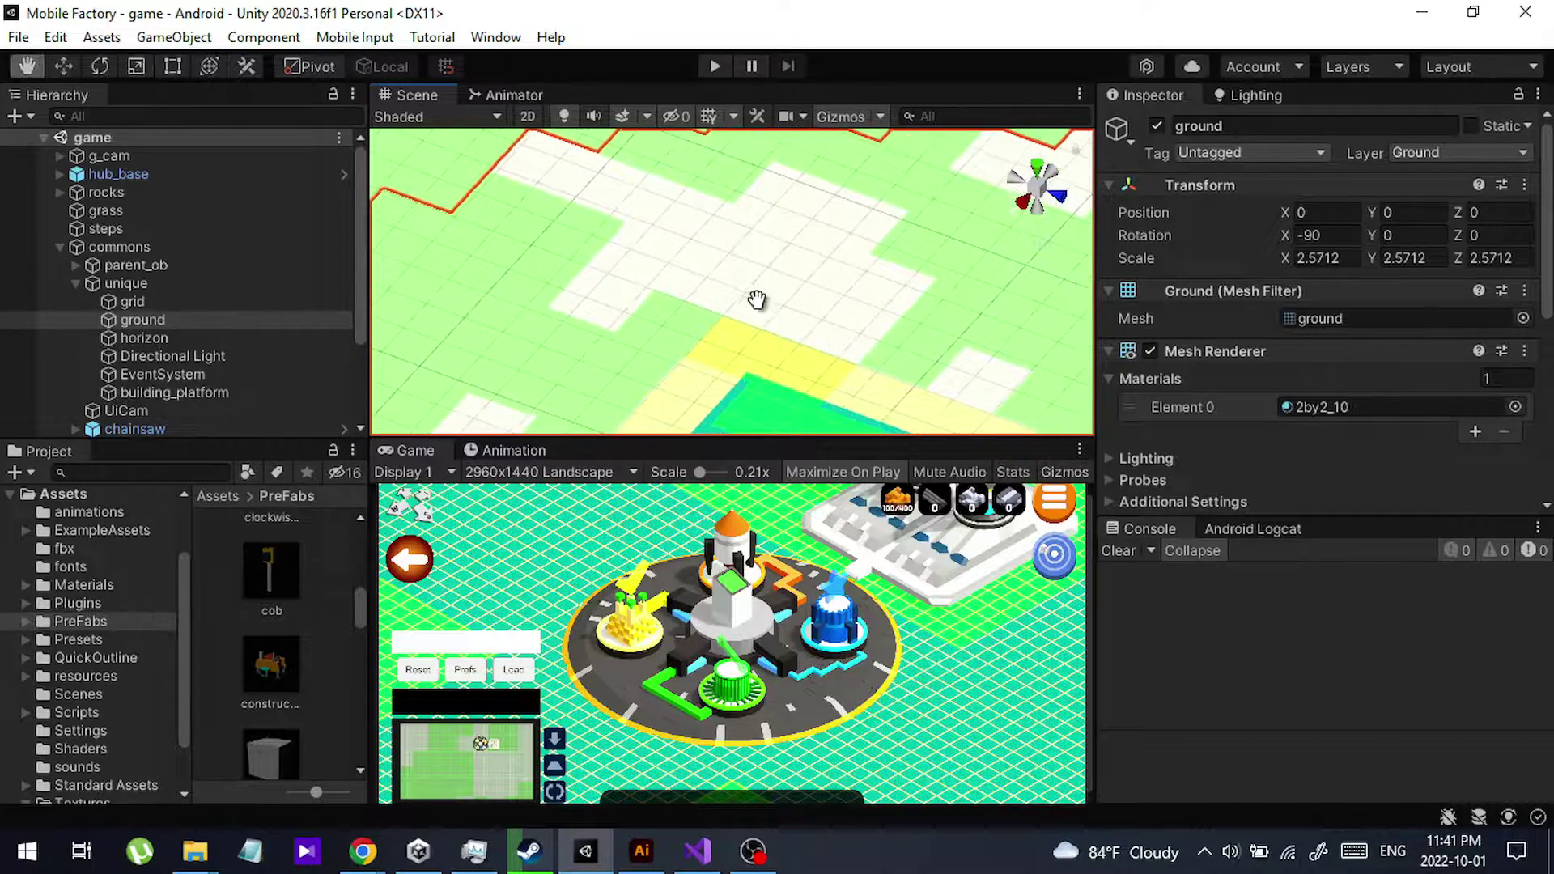
scroll(751, 308, "up", 3)
scroll(751, 308, "down", 1)
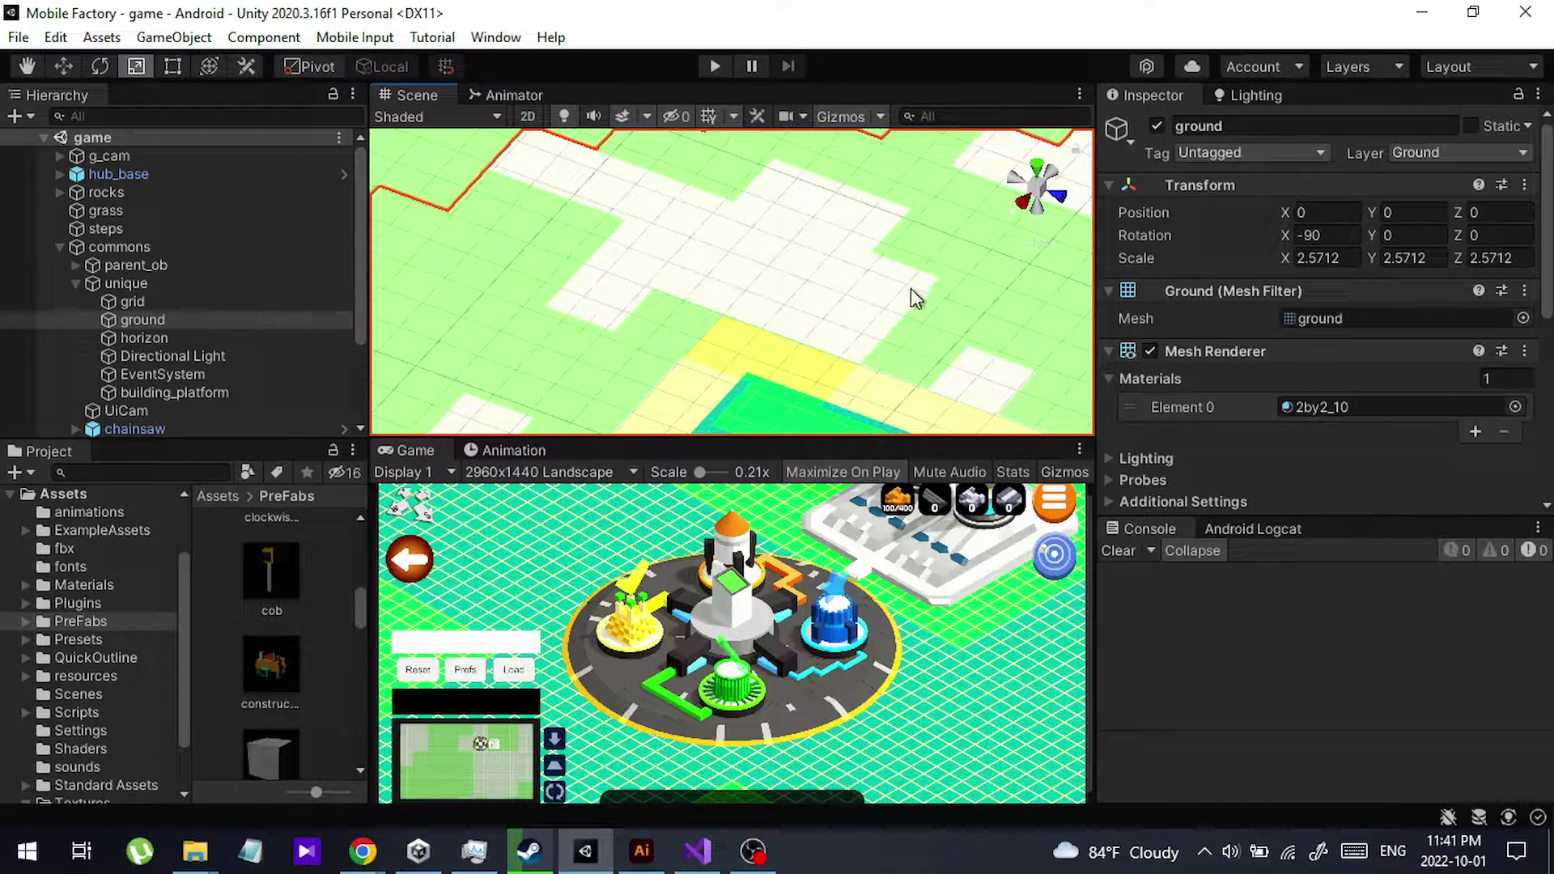
scroll(572, 307, "down", 3)
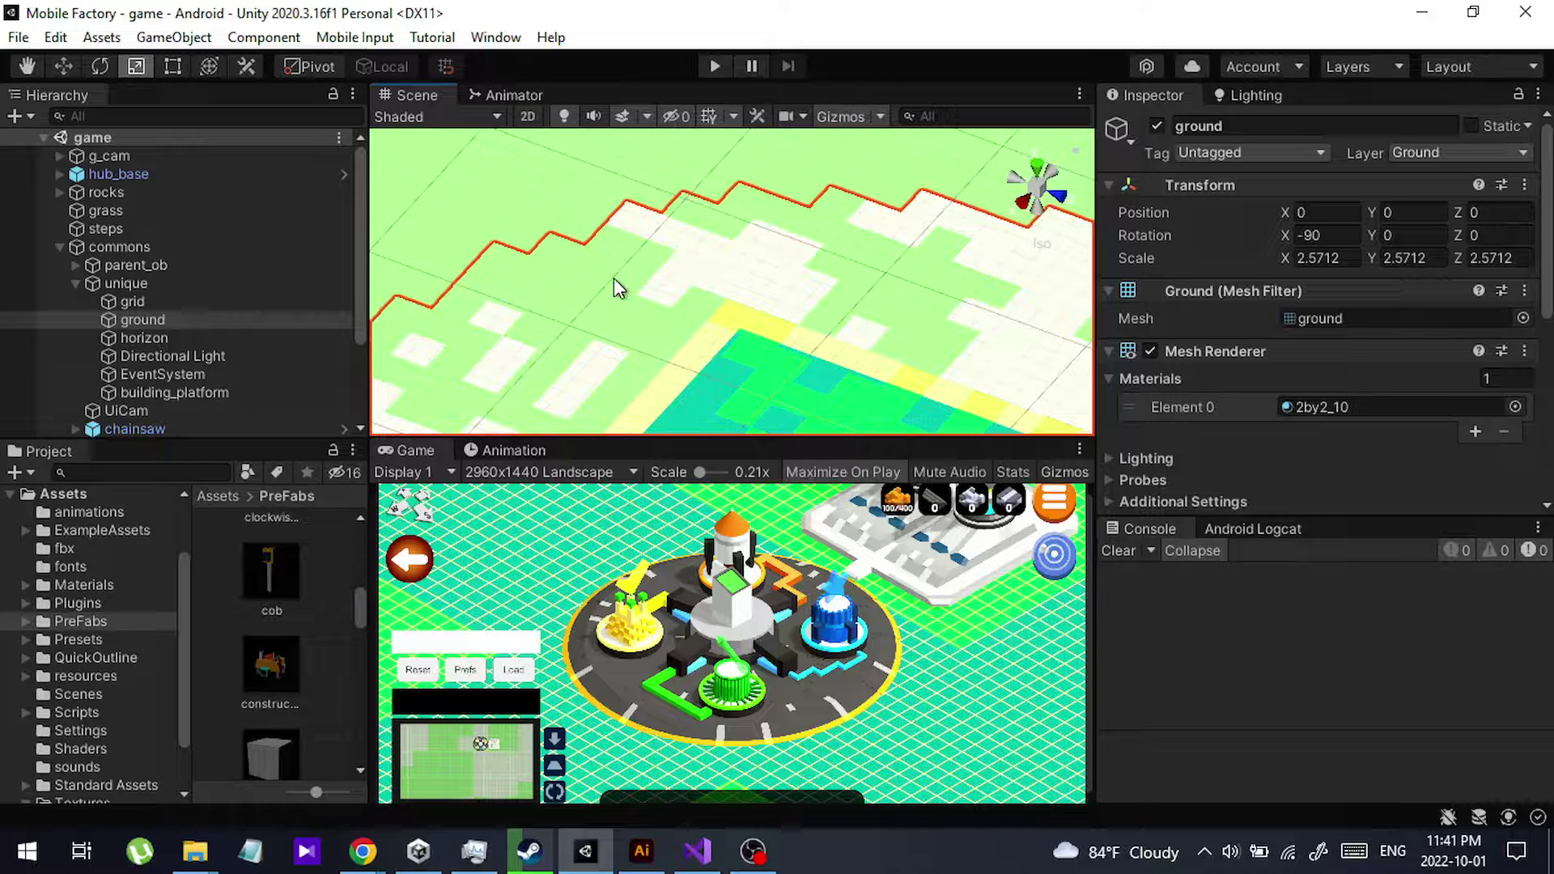
scroll(615, 280, "down", 3)
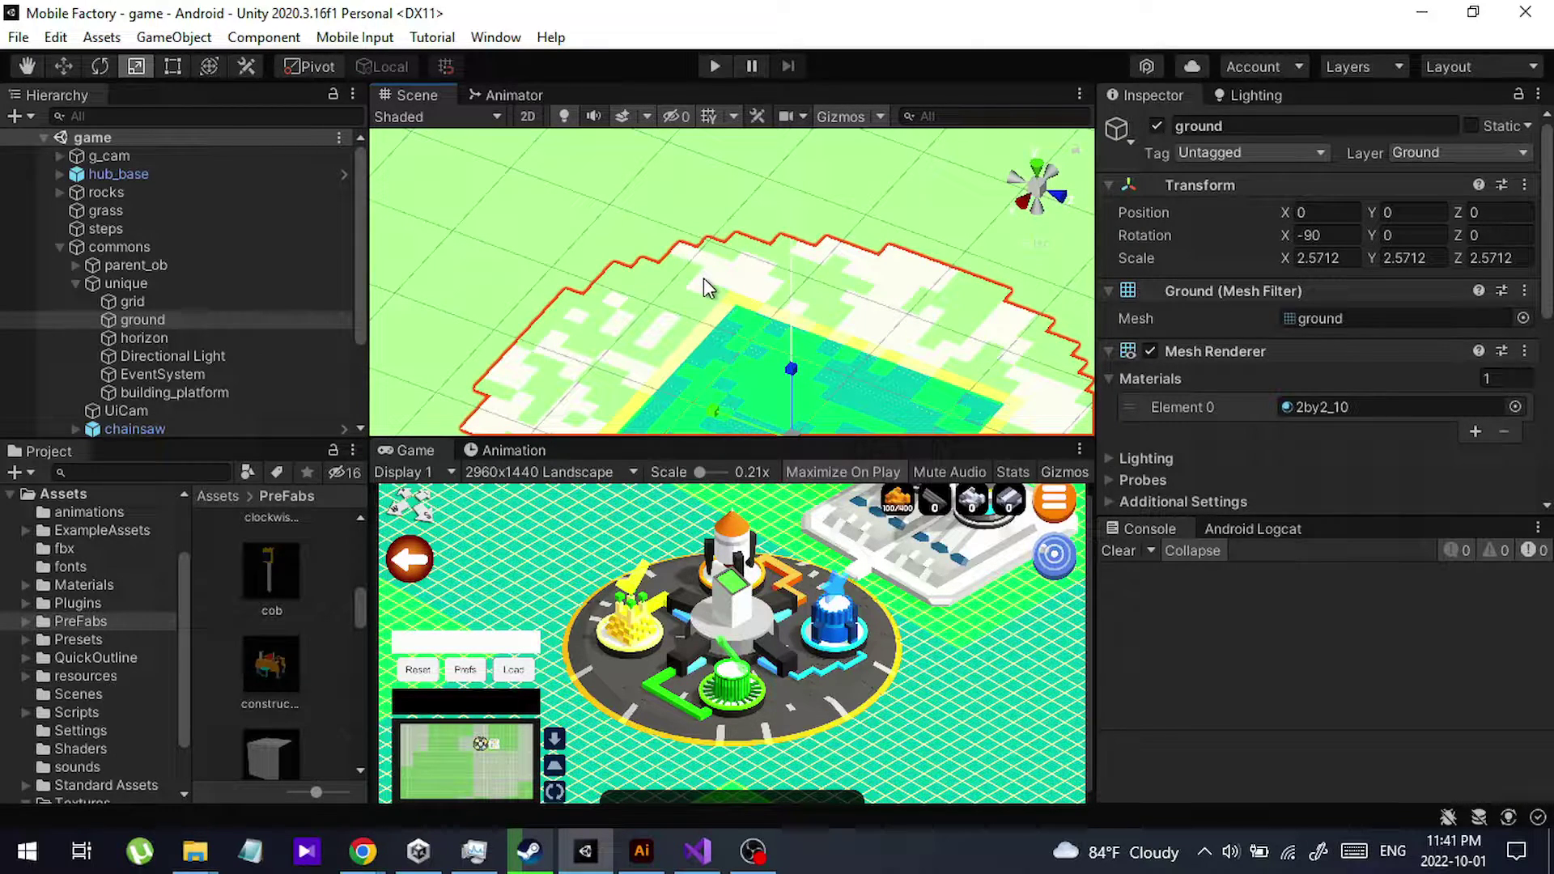
scroll(704, 280, "up", 4)
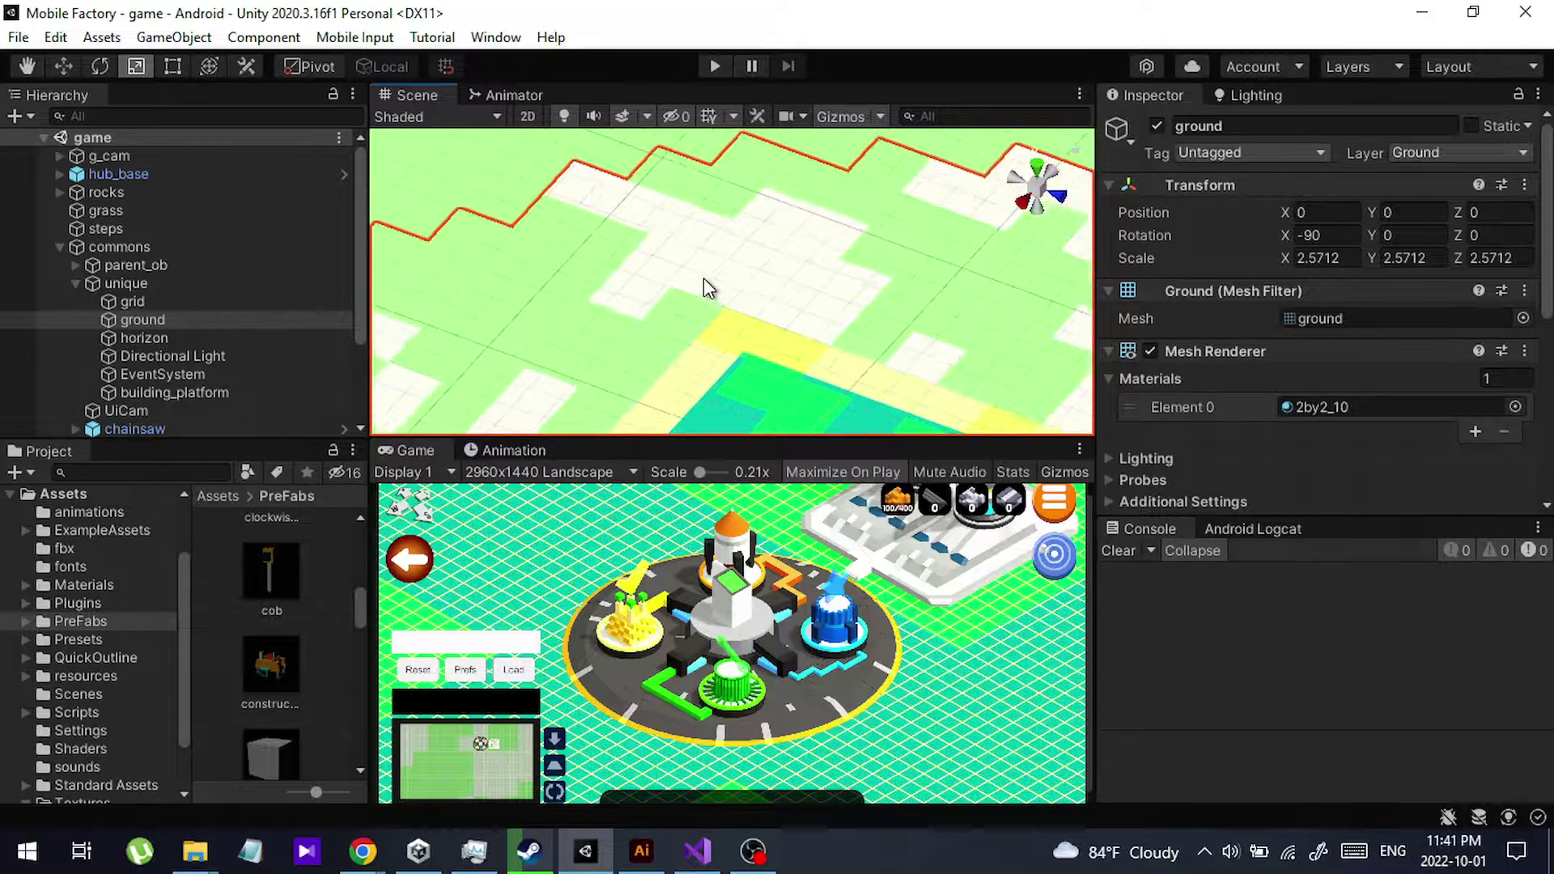
scroll(704, 285, "up", 2)
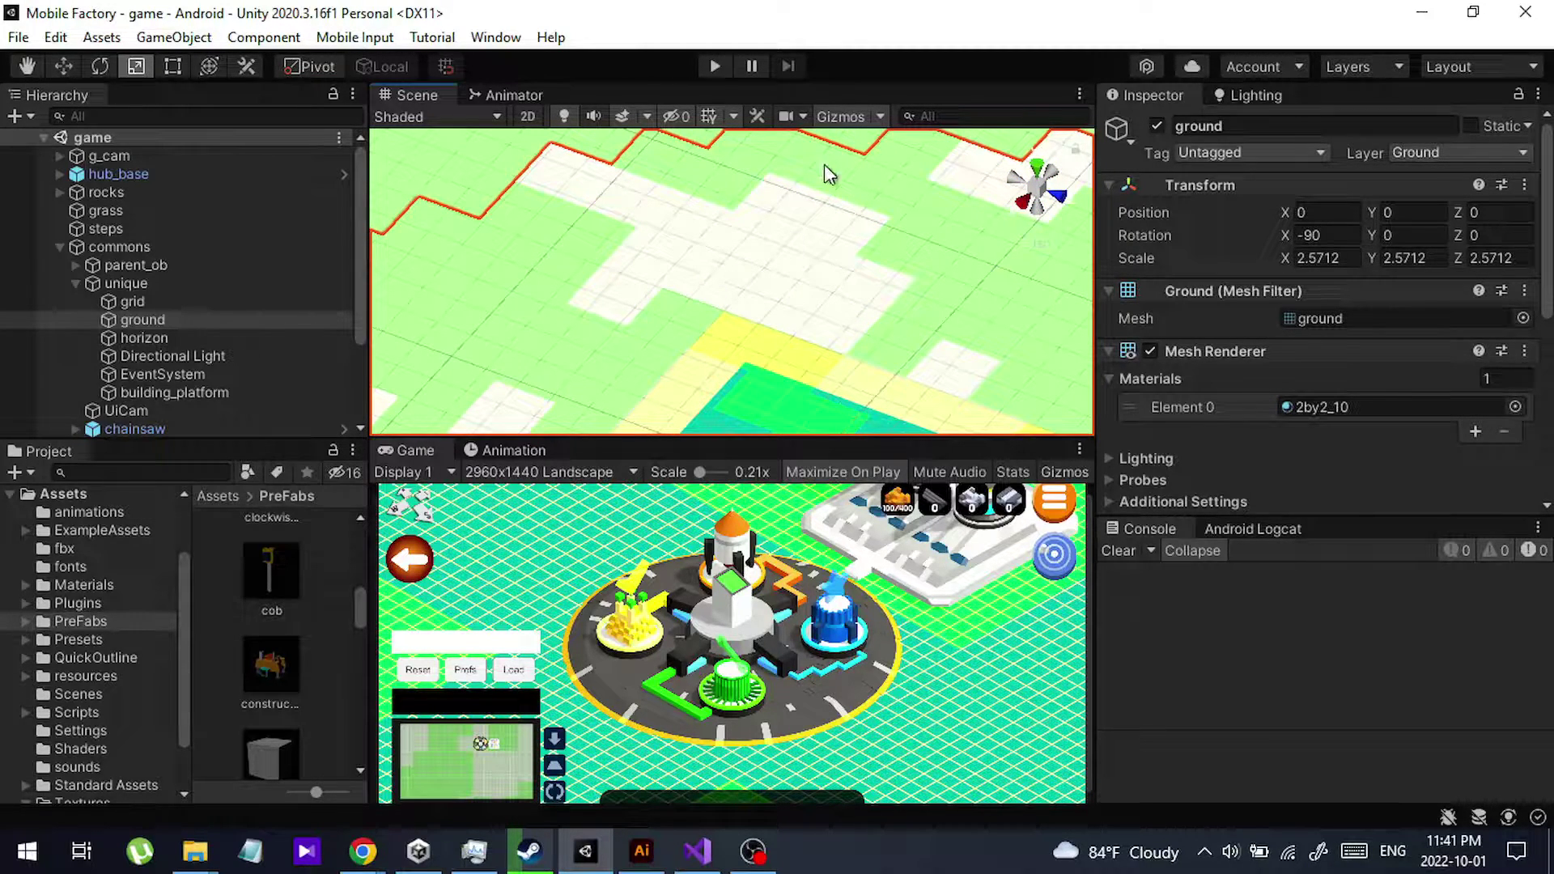